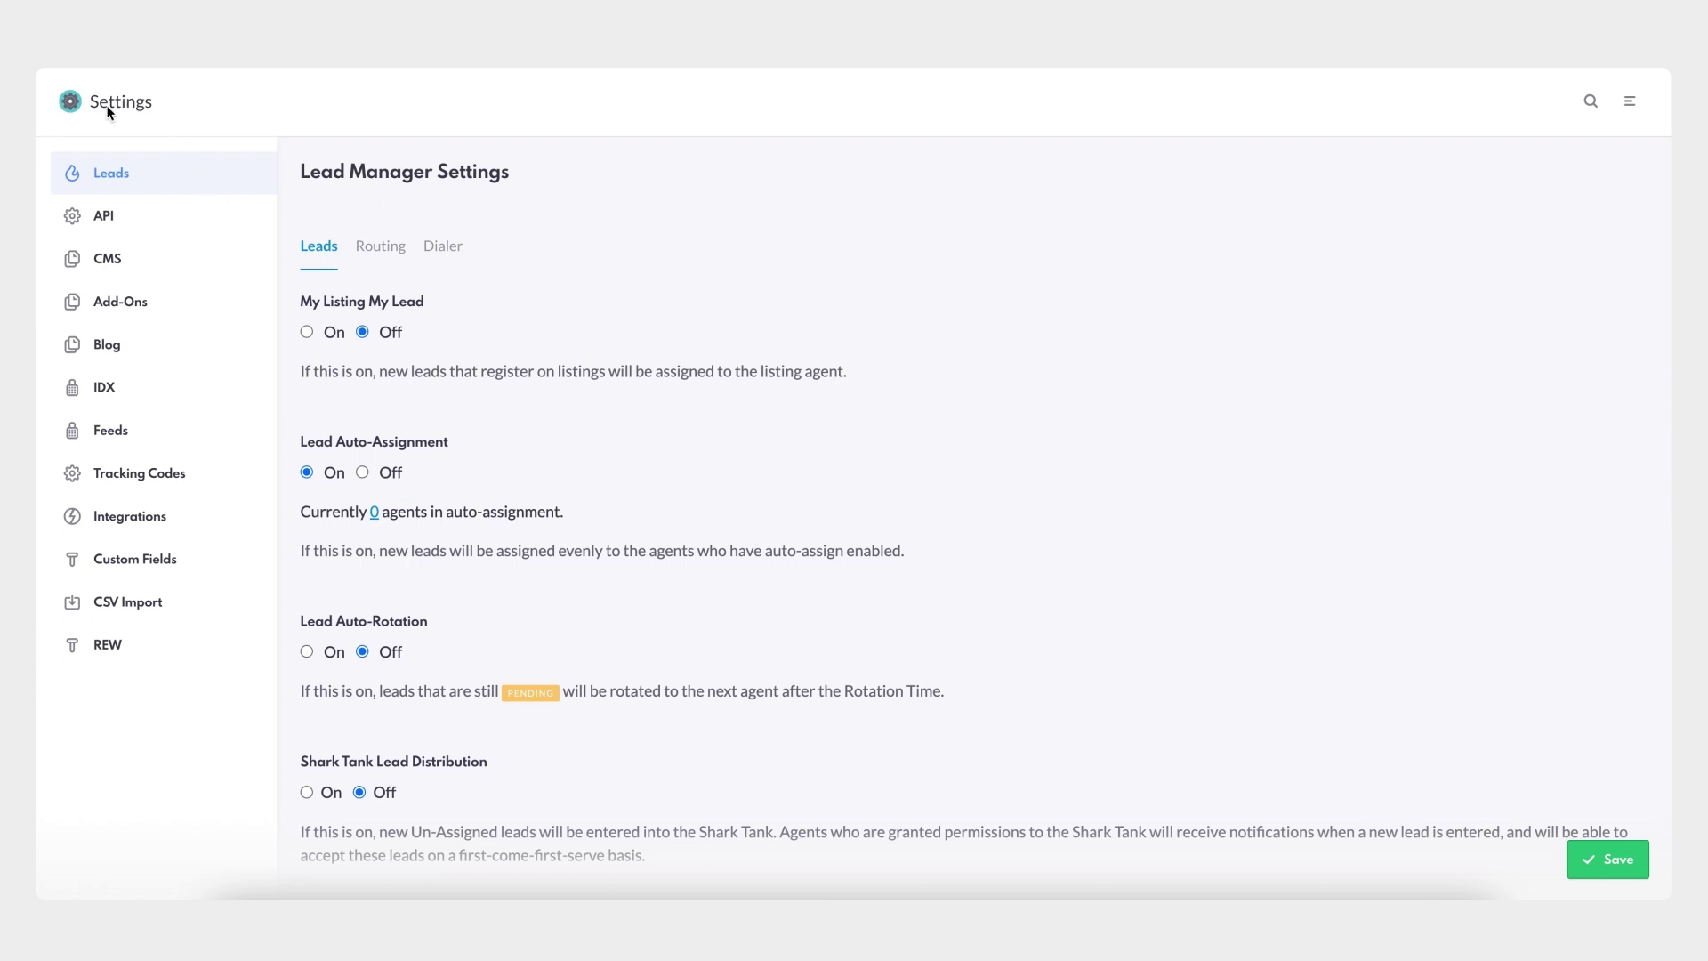
Go to Settings > IDX Compensation, keeping the Combined Los Angeles Westside MLS feed selected
click(1629, 103)
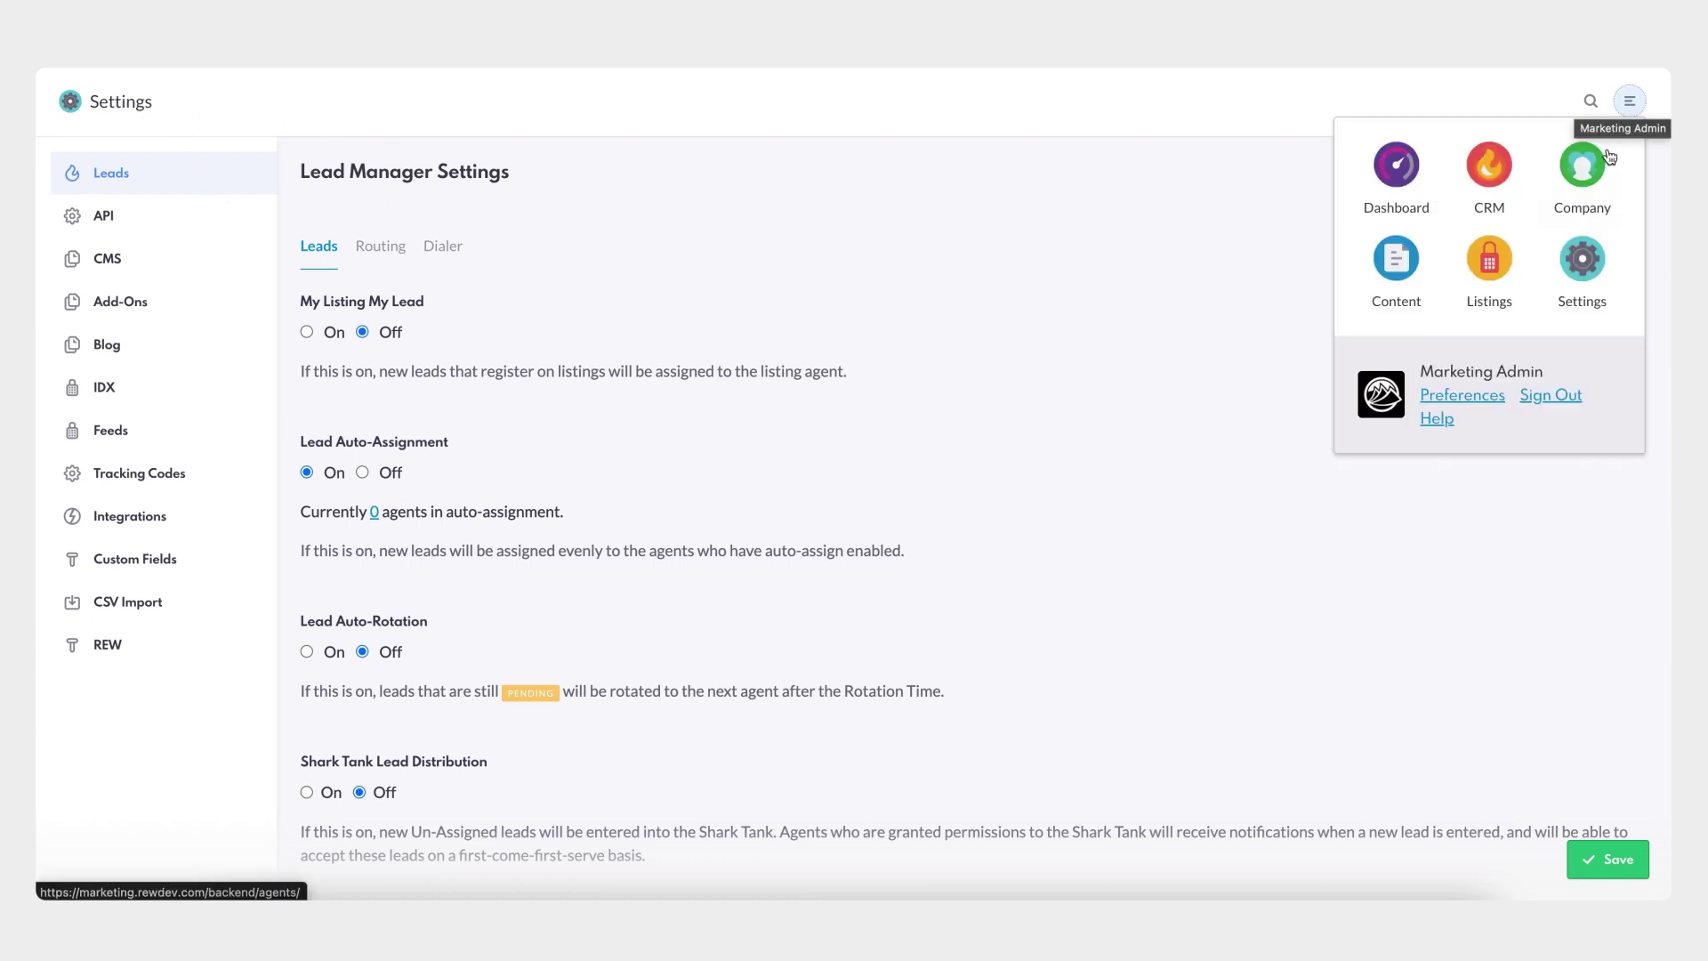
click(1576, 271)
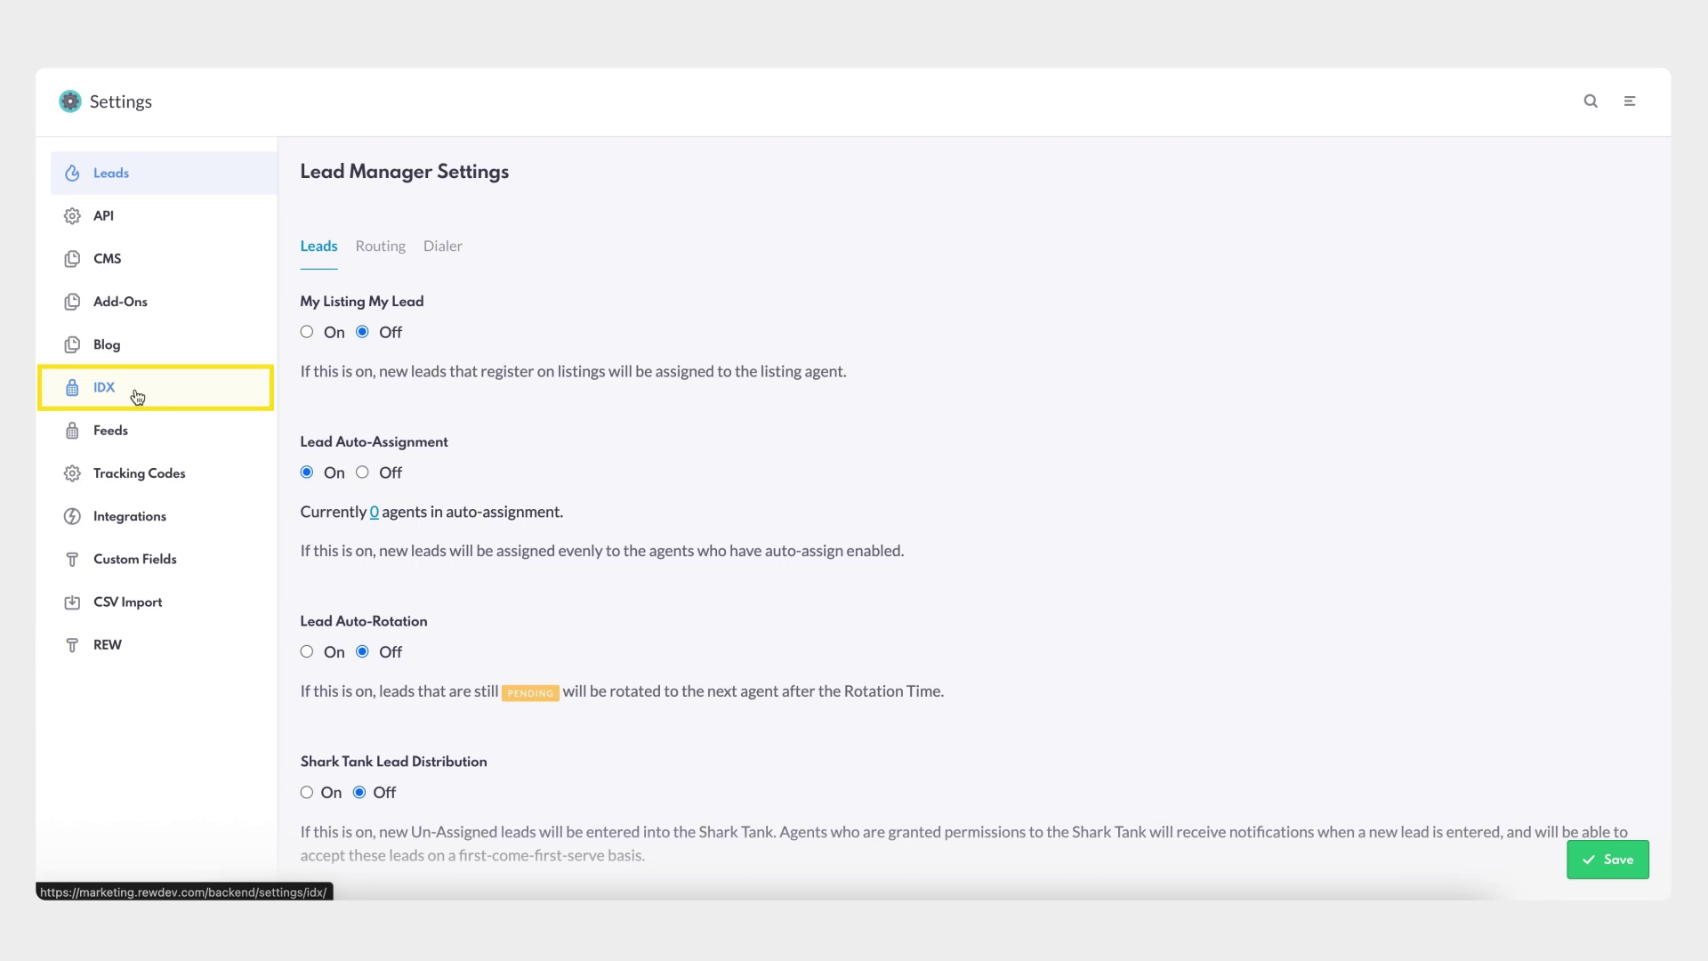
click(109, 394)
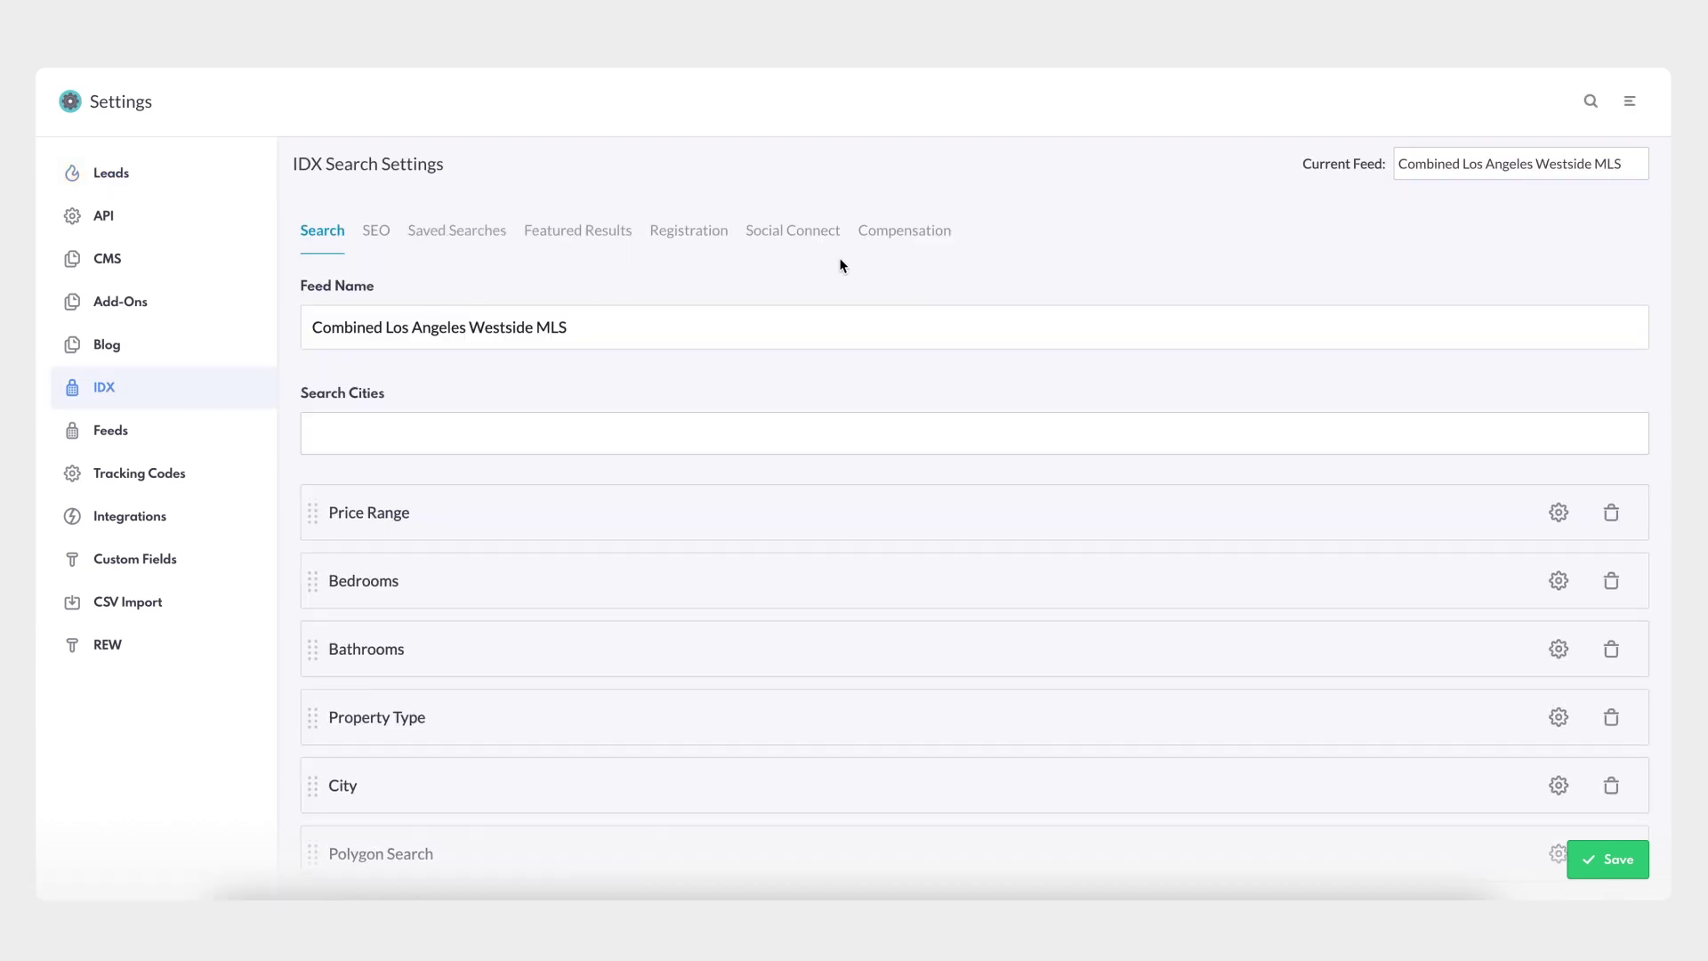
click(907, 236)
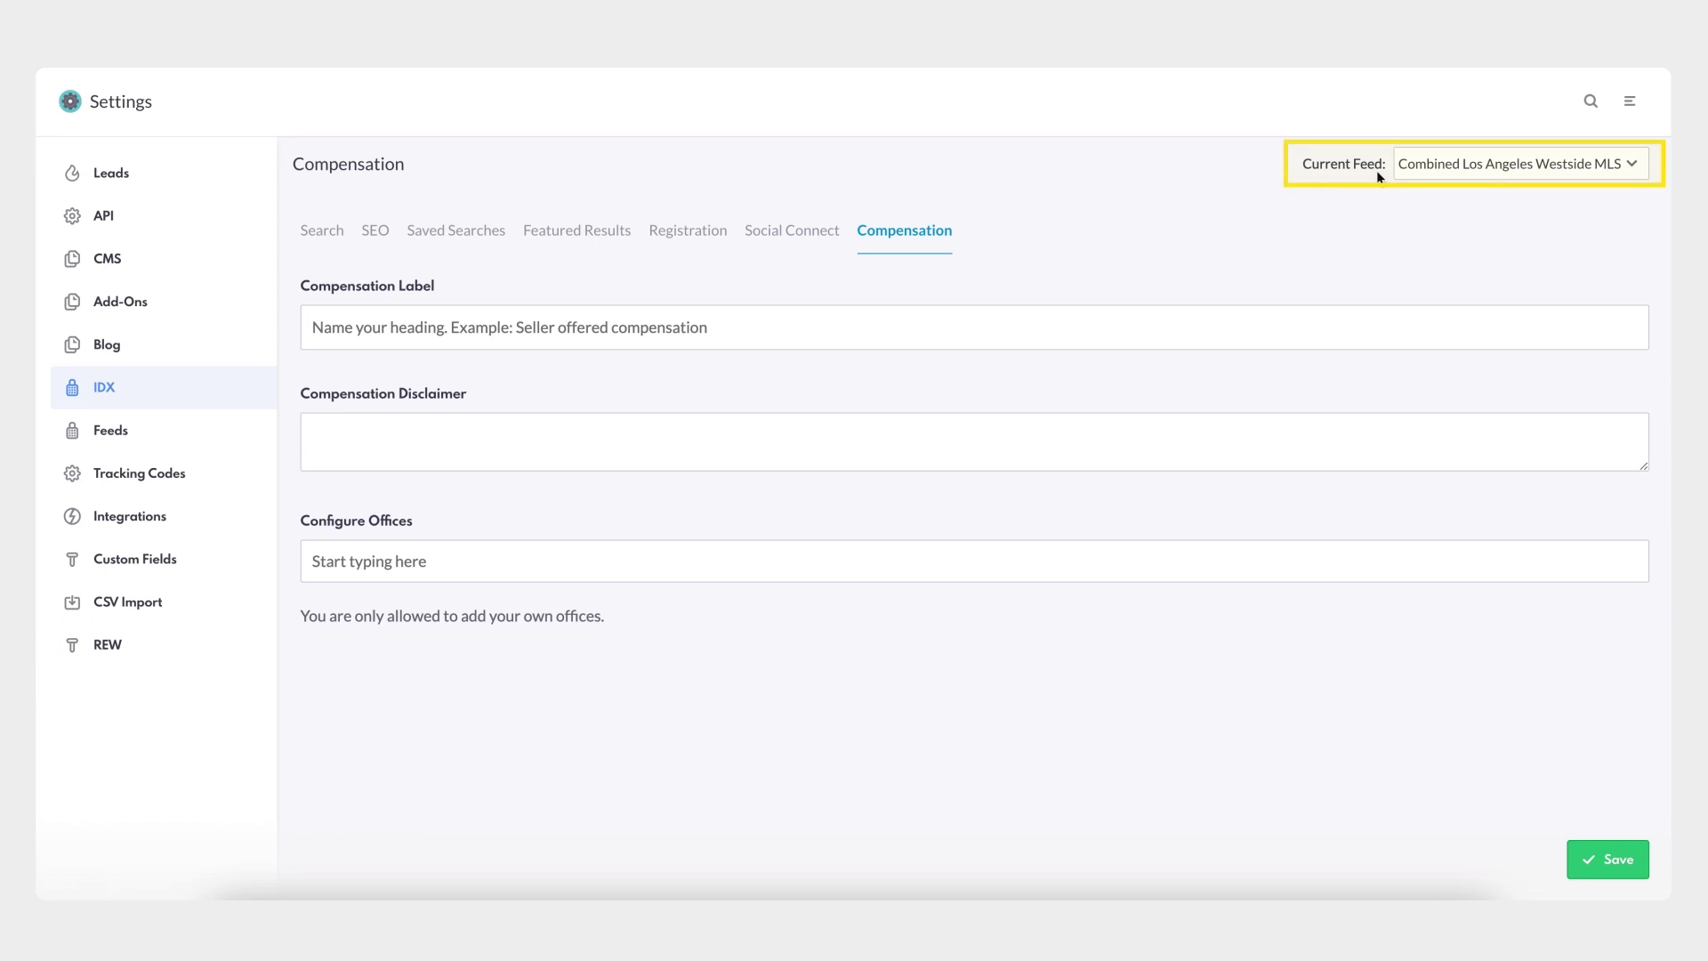
click(1587, 172)
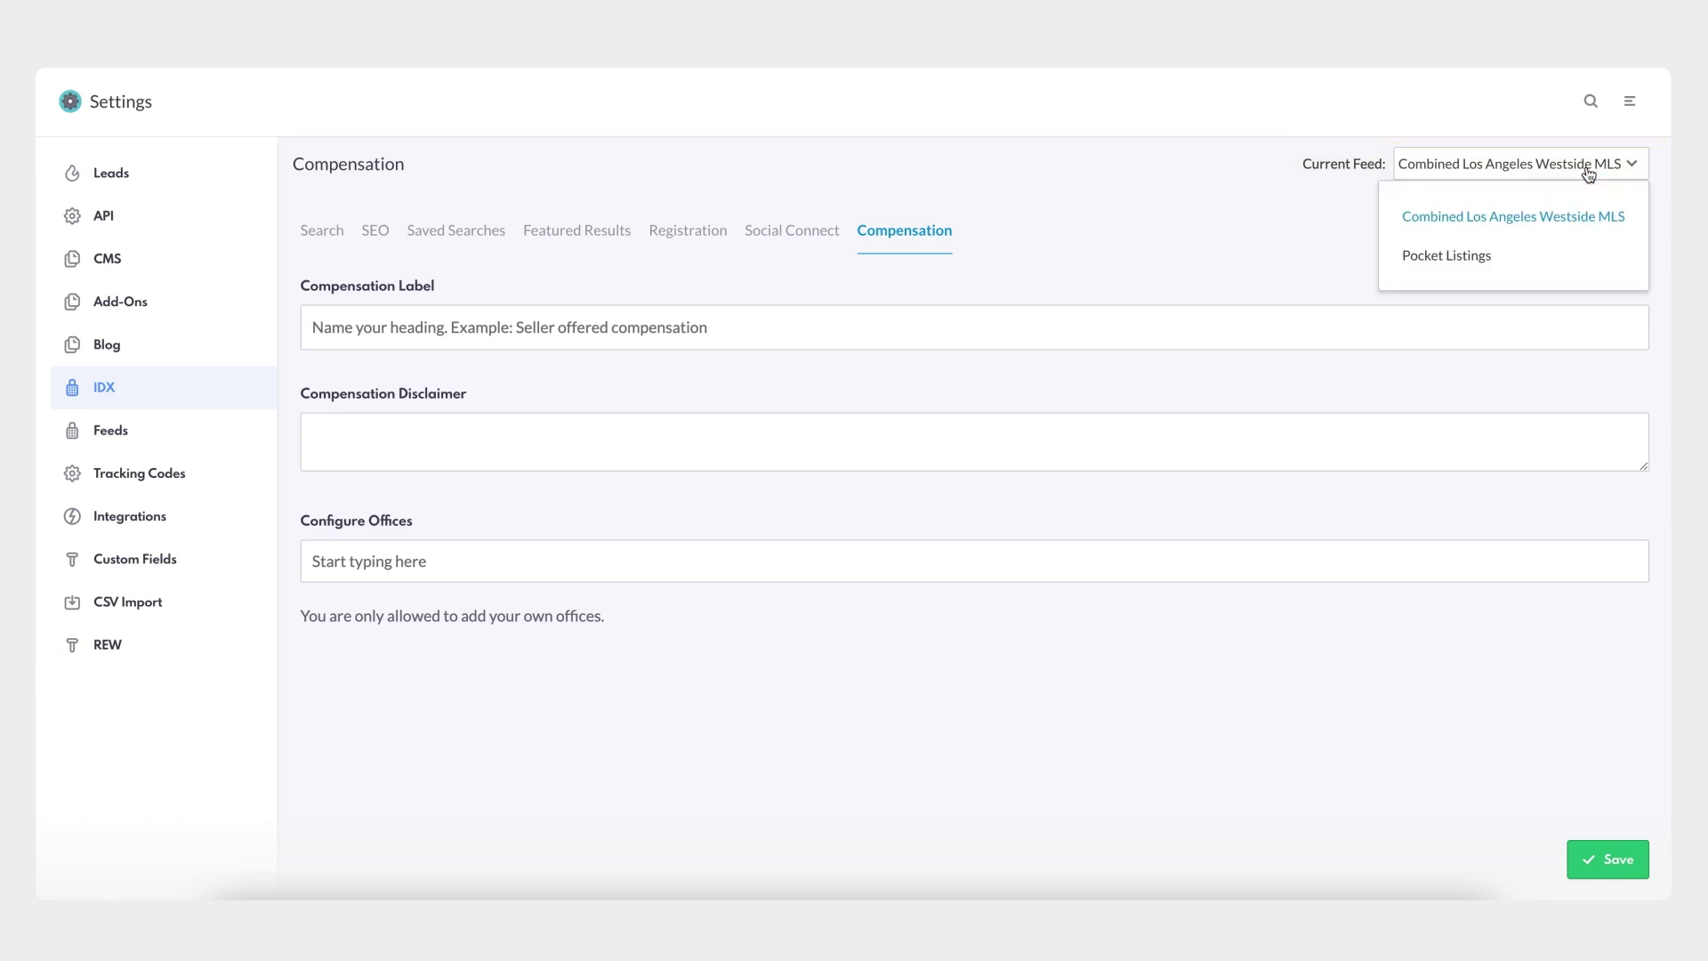
click(1562, 219)
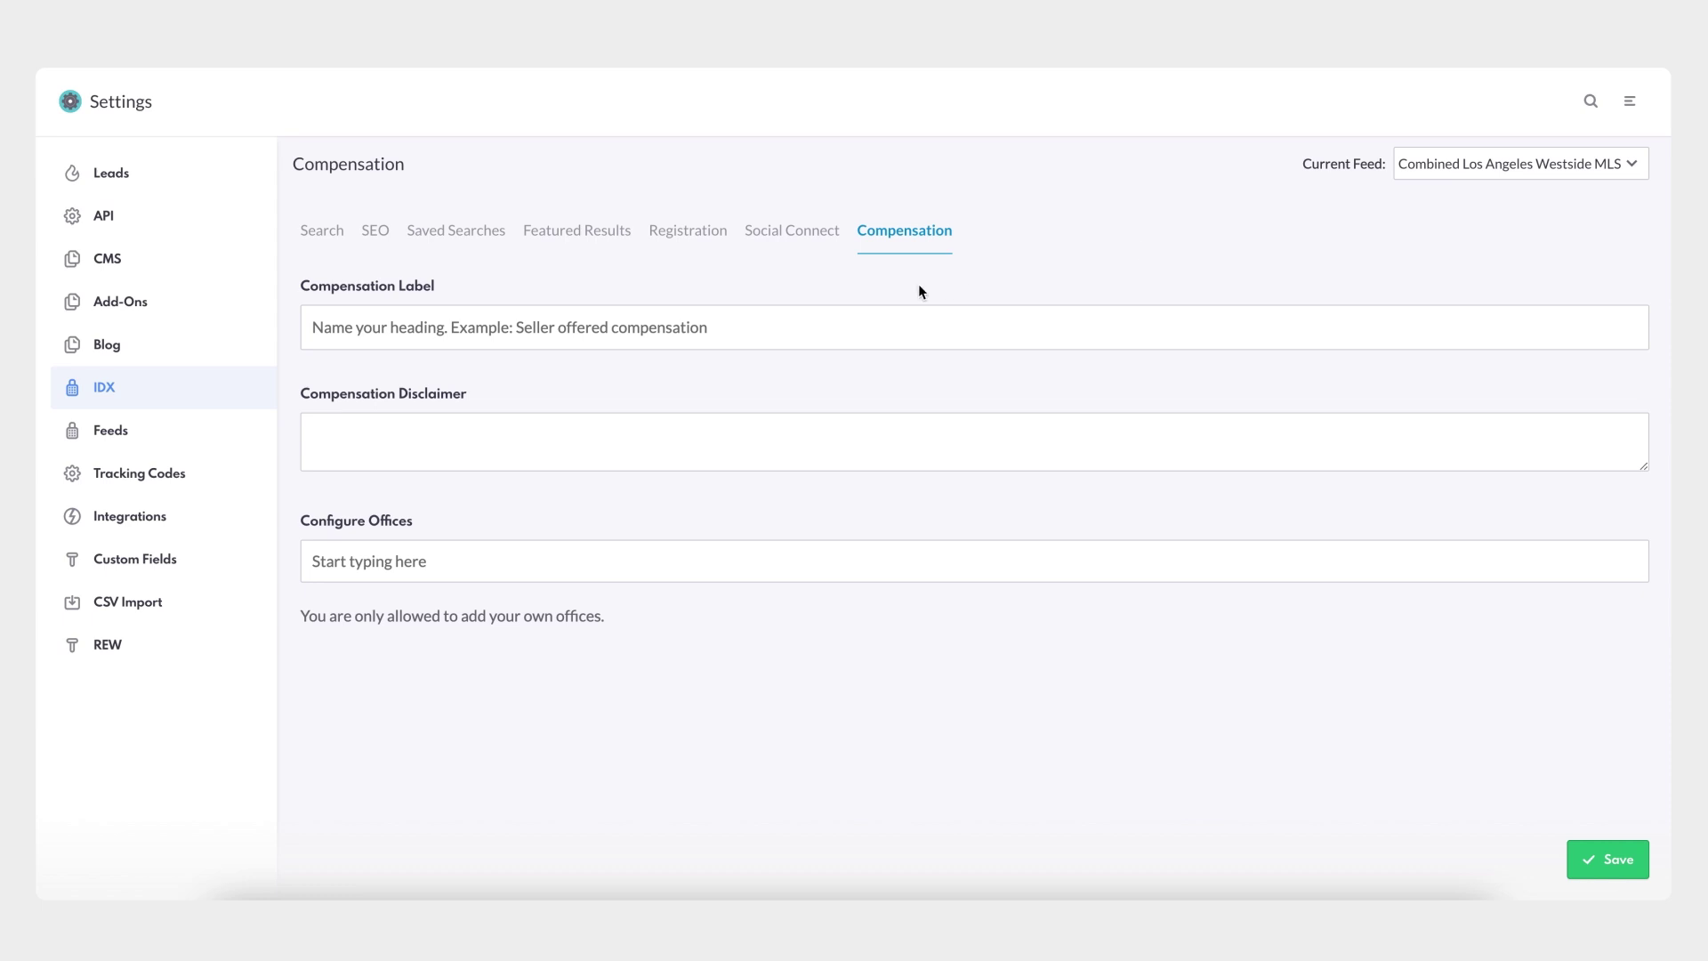
Enter 'Buyers Compensation' as the label and 'Contact Agent for more information' as the disclaimer
click(733, 328)
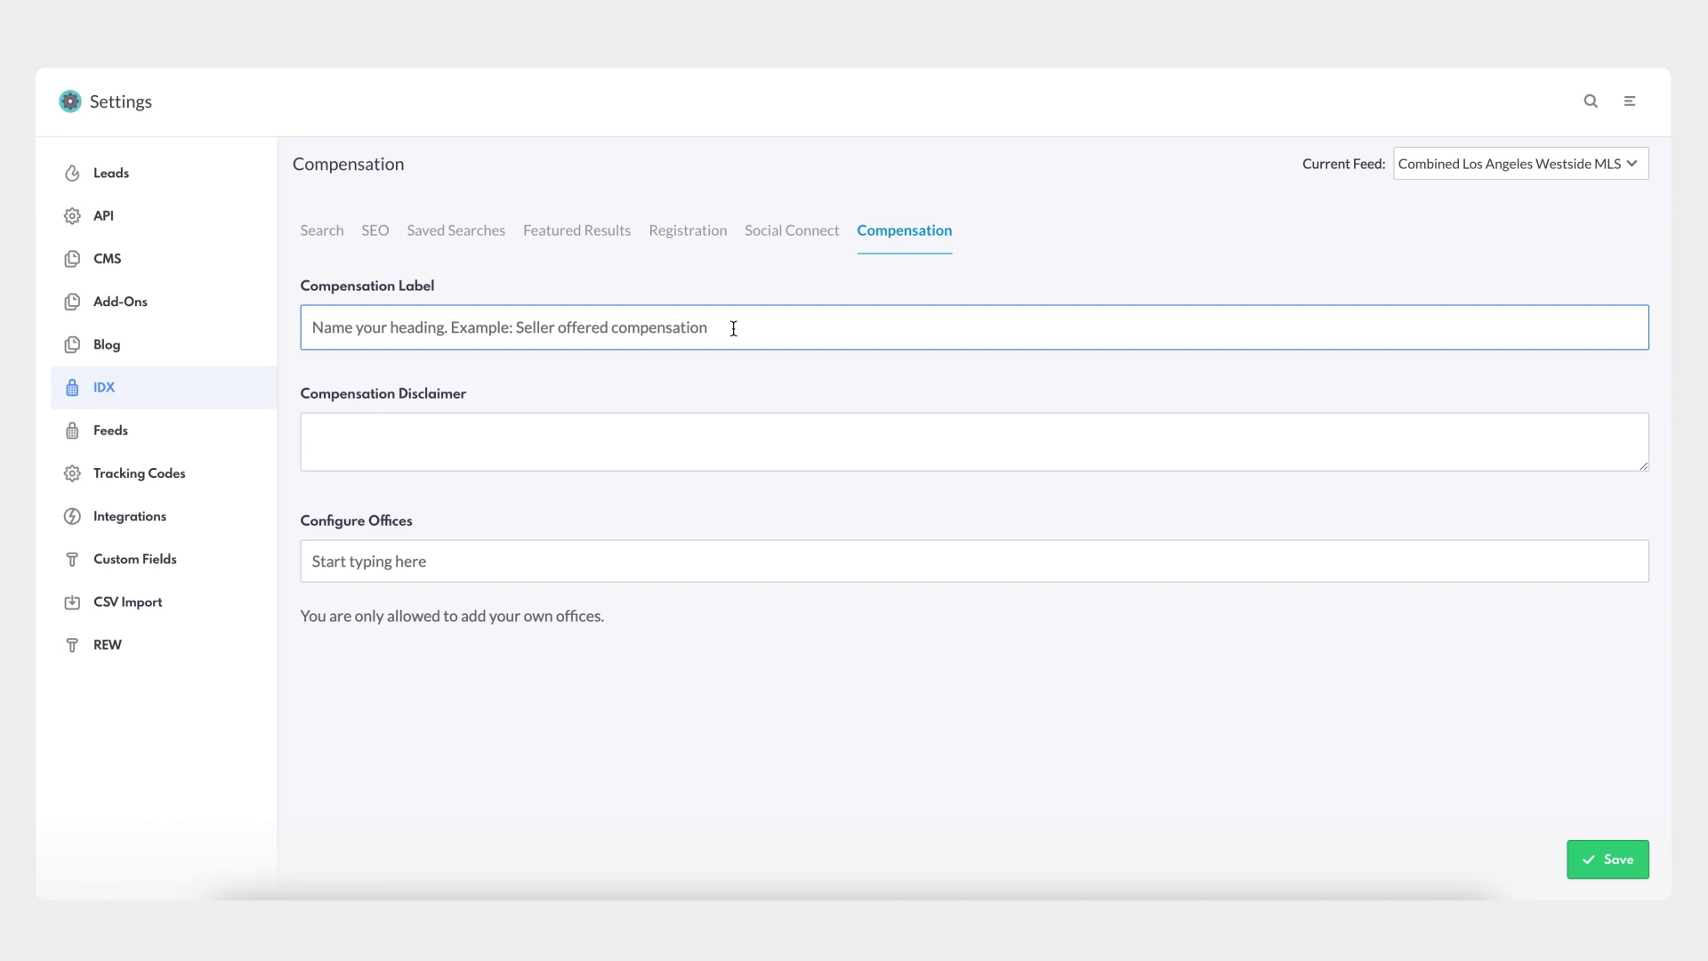
text(Buyer)
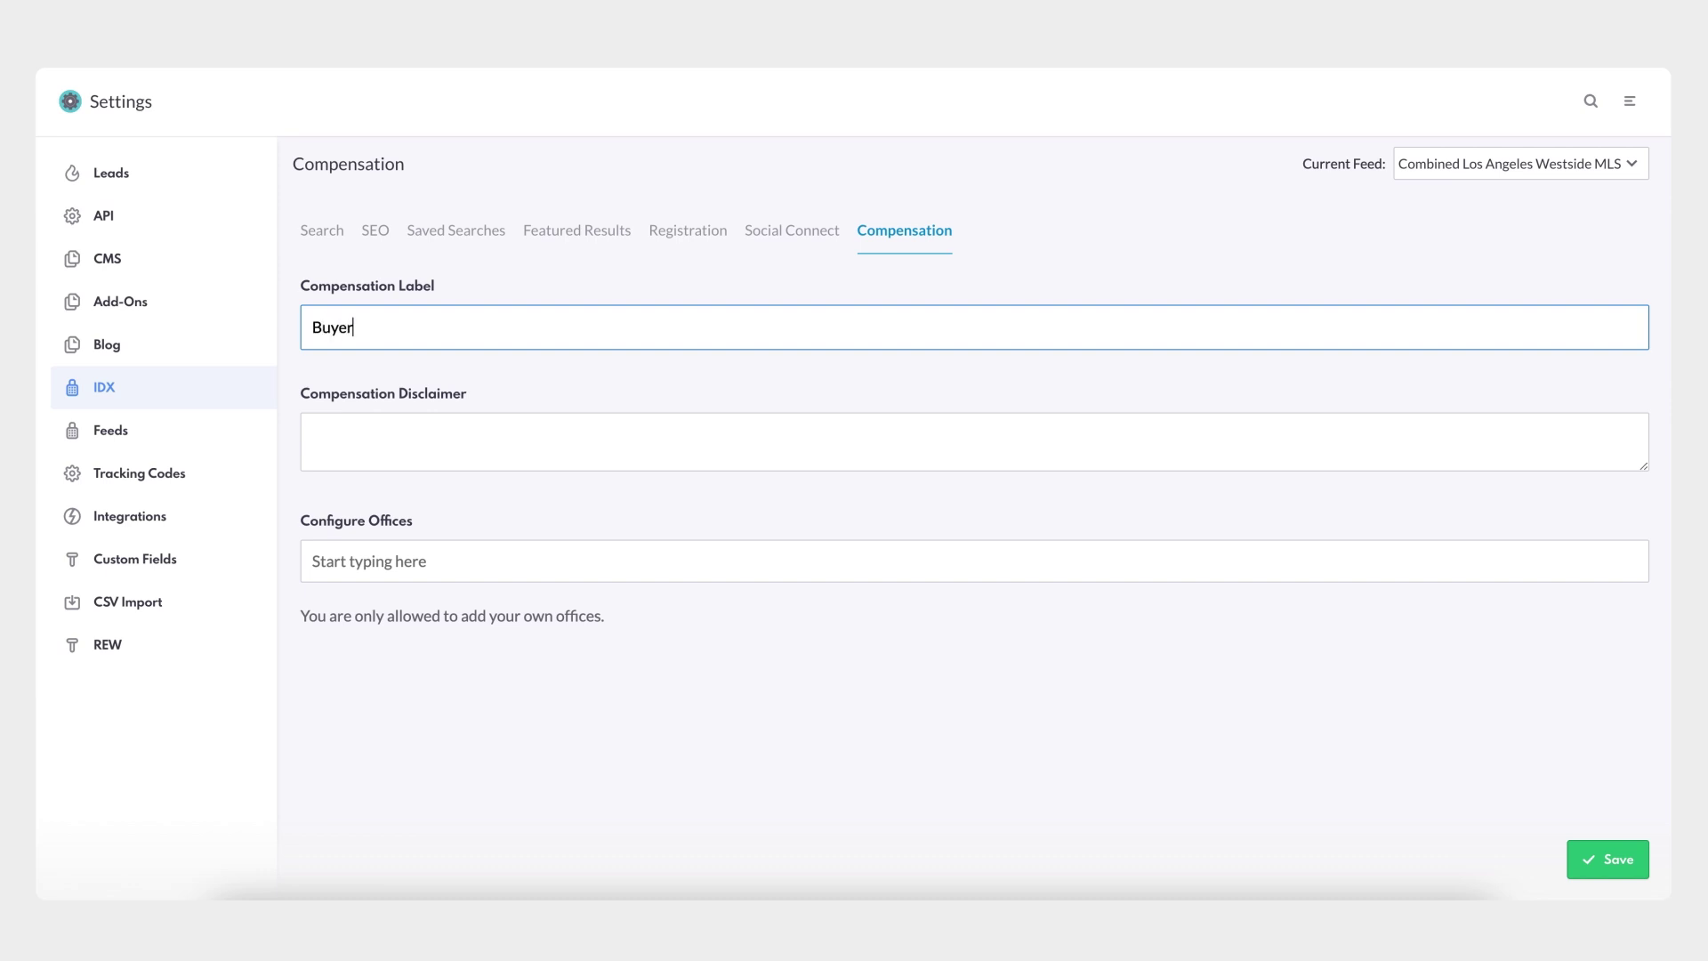
text(s Compensation)
click(526, 437)
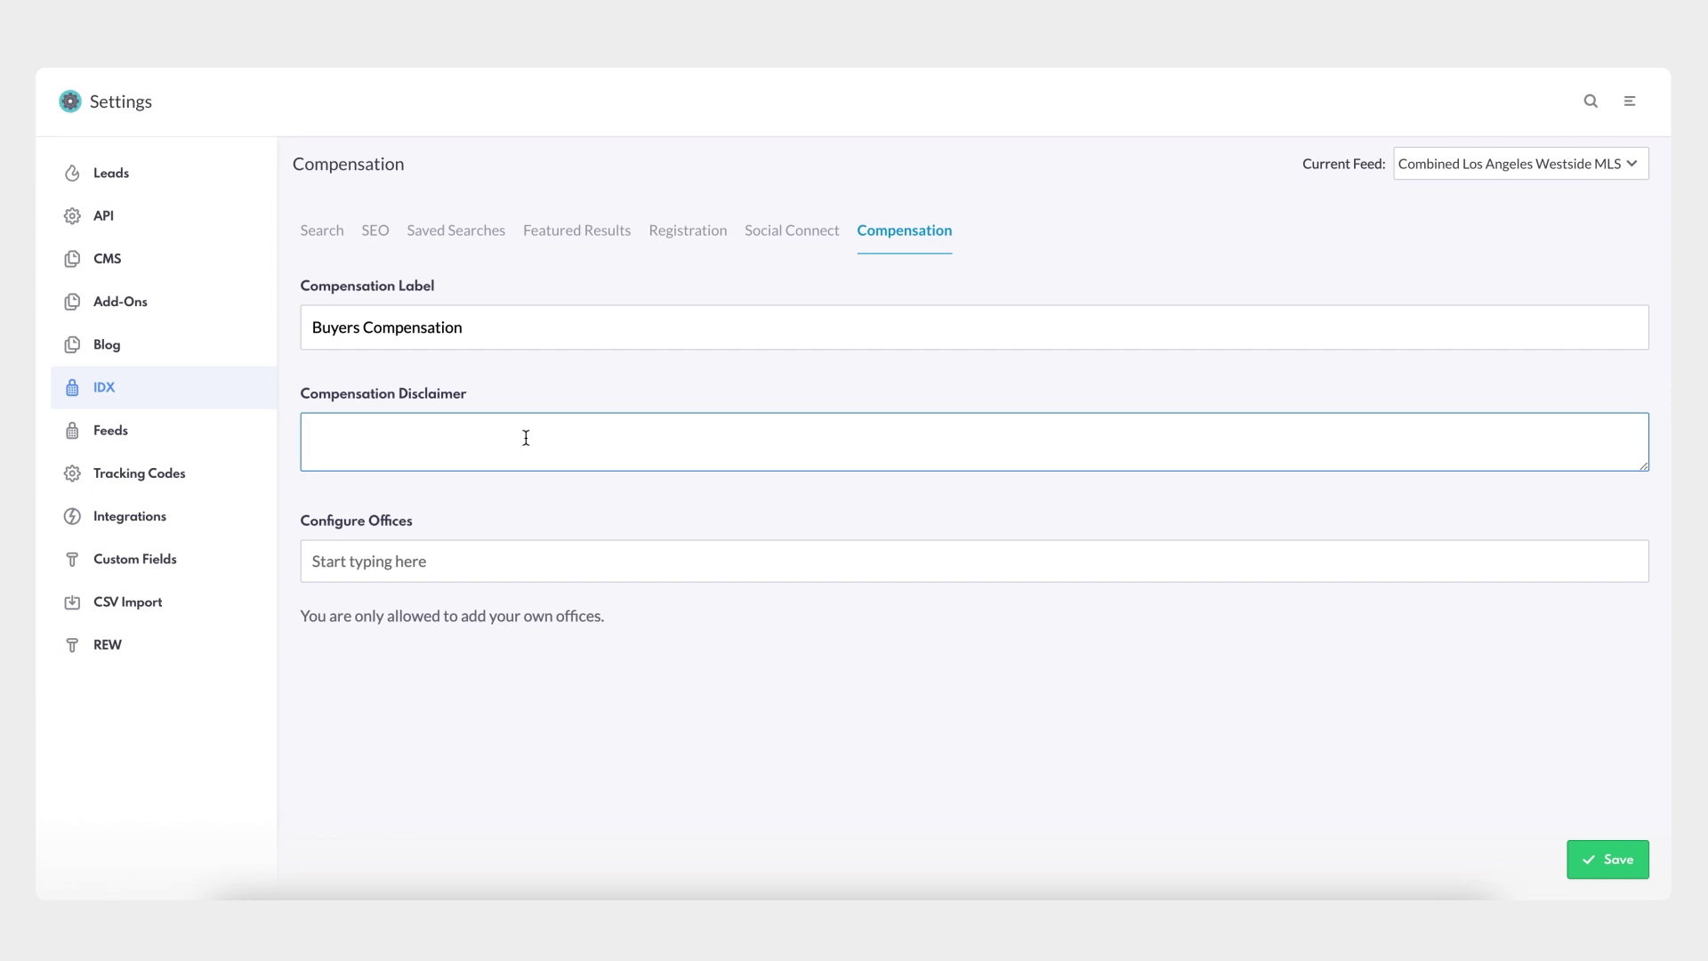
text(Contact Agent for more information)
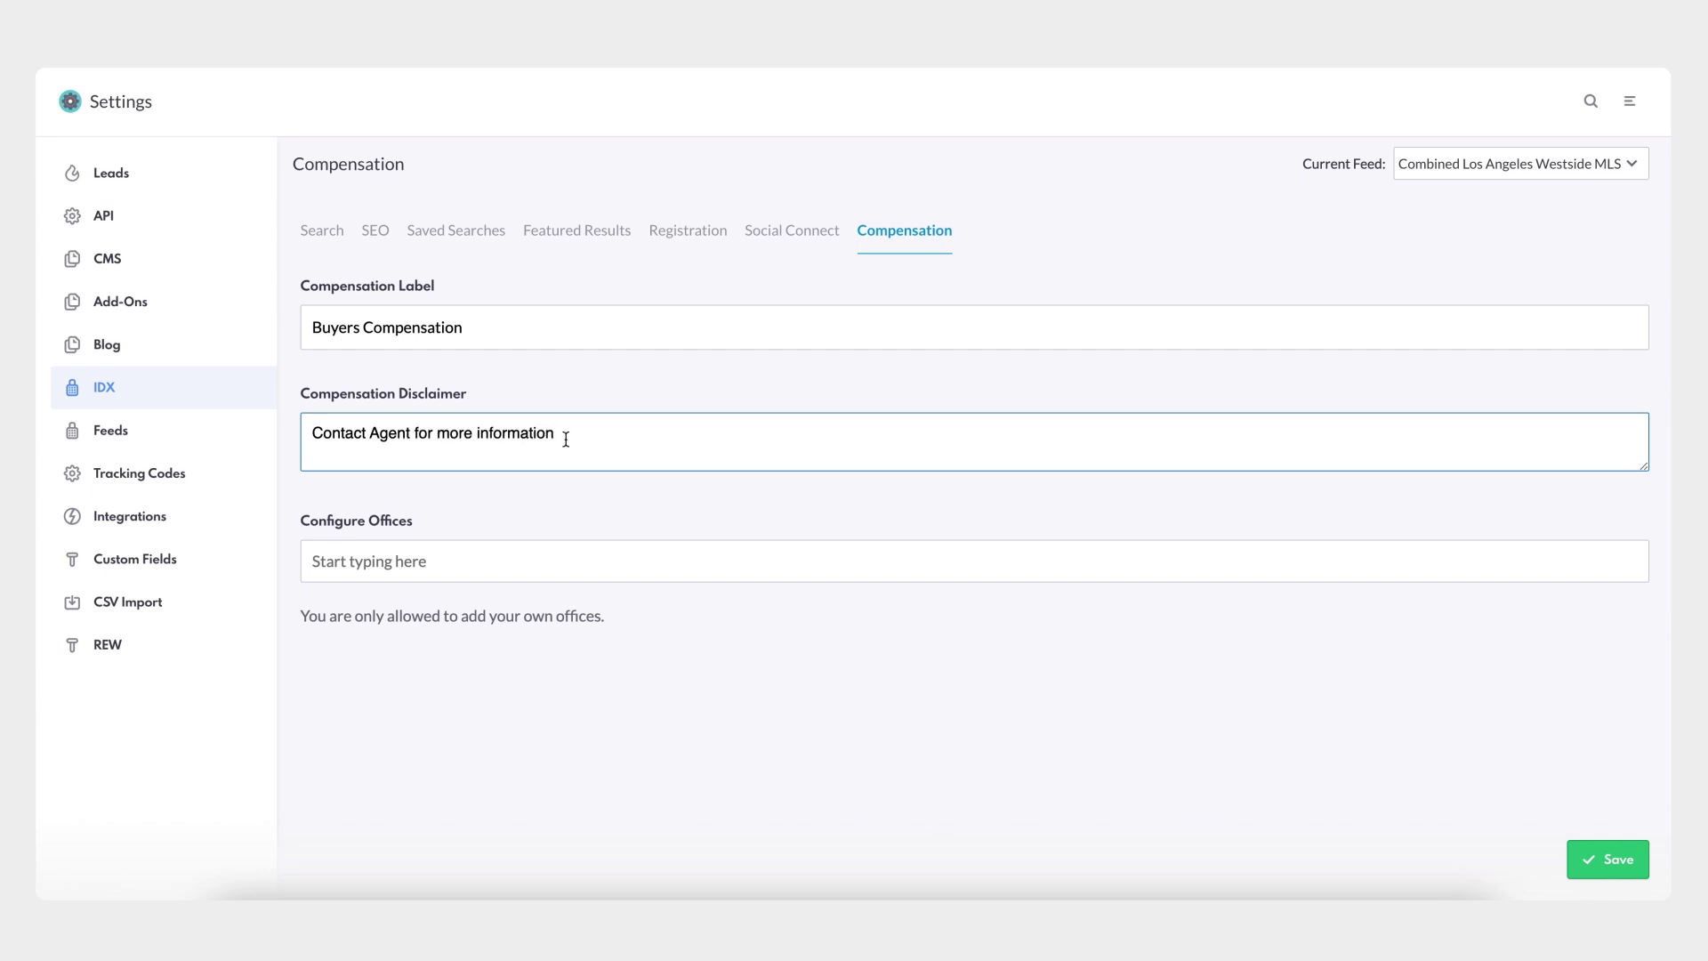
click(580, 489)
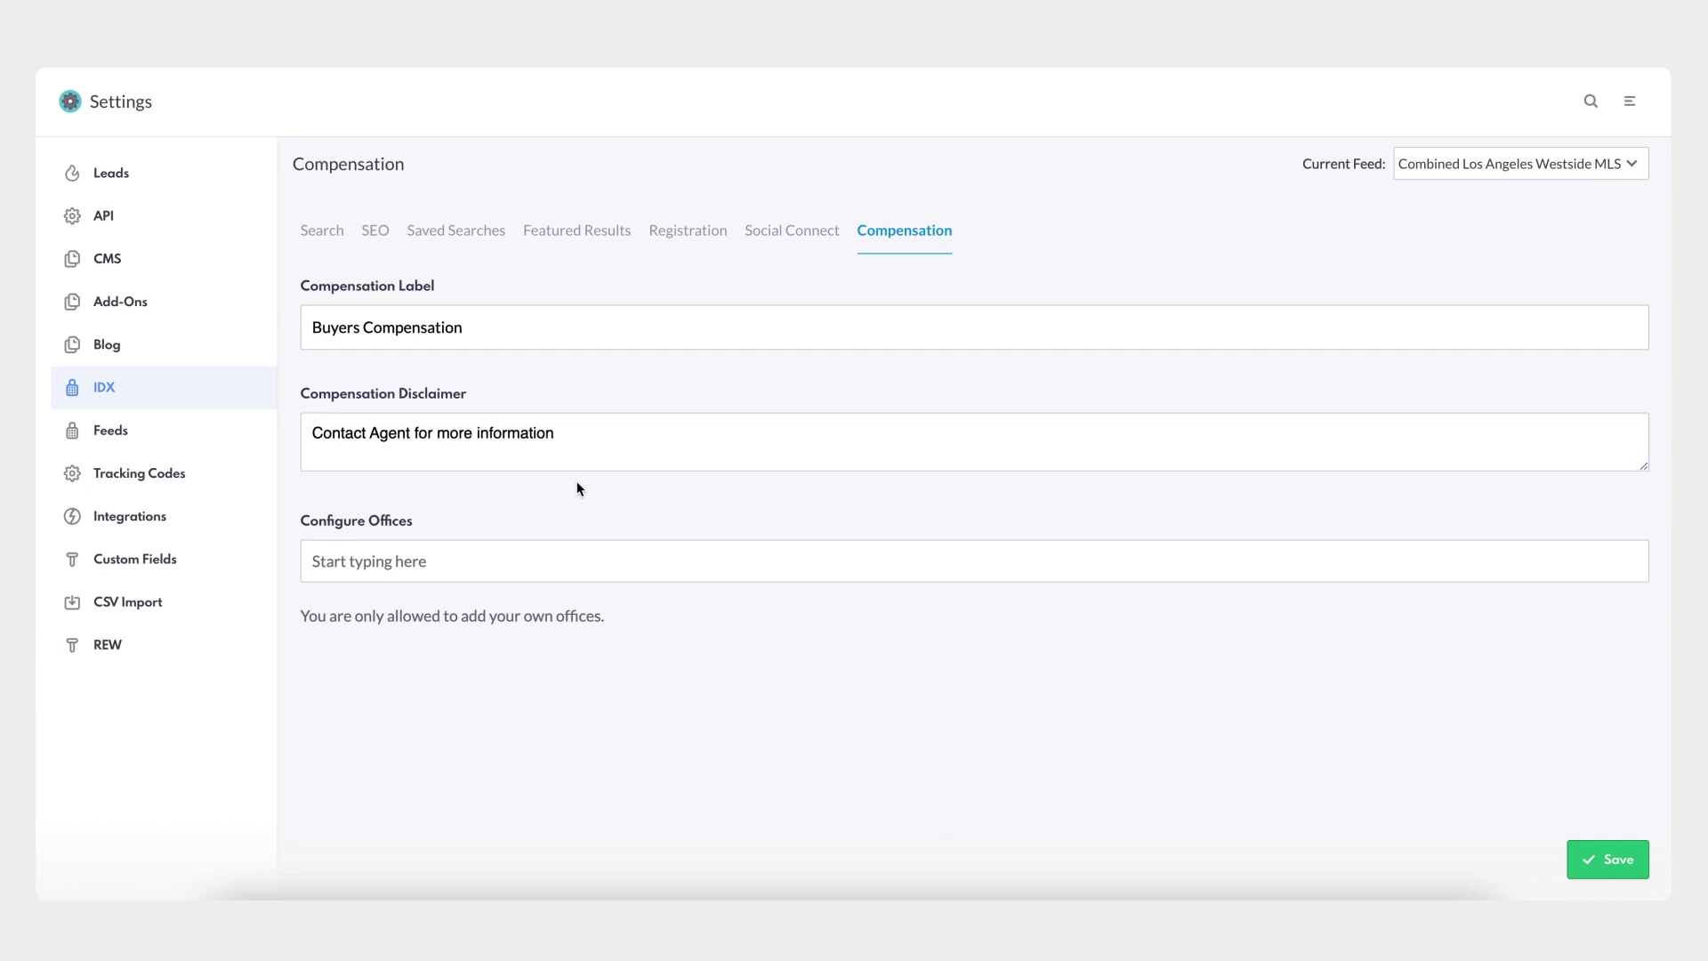
Search 'remax', add the ReMax Sky (1326142) office, and save the IDX compensation settings
click(525, 562)
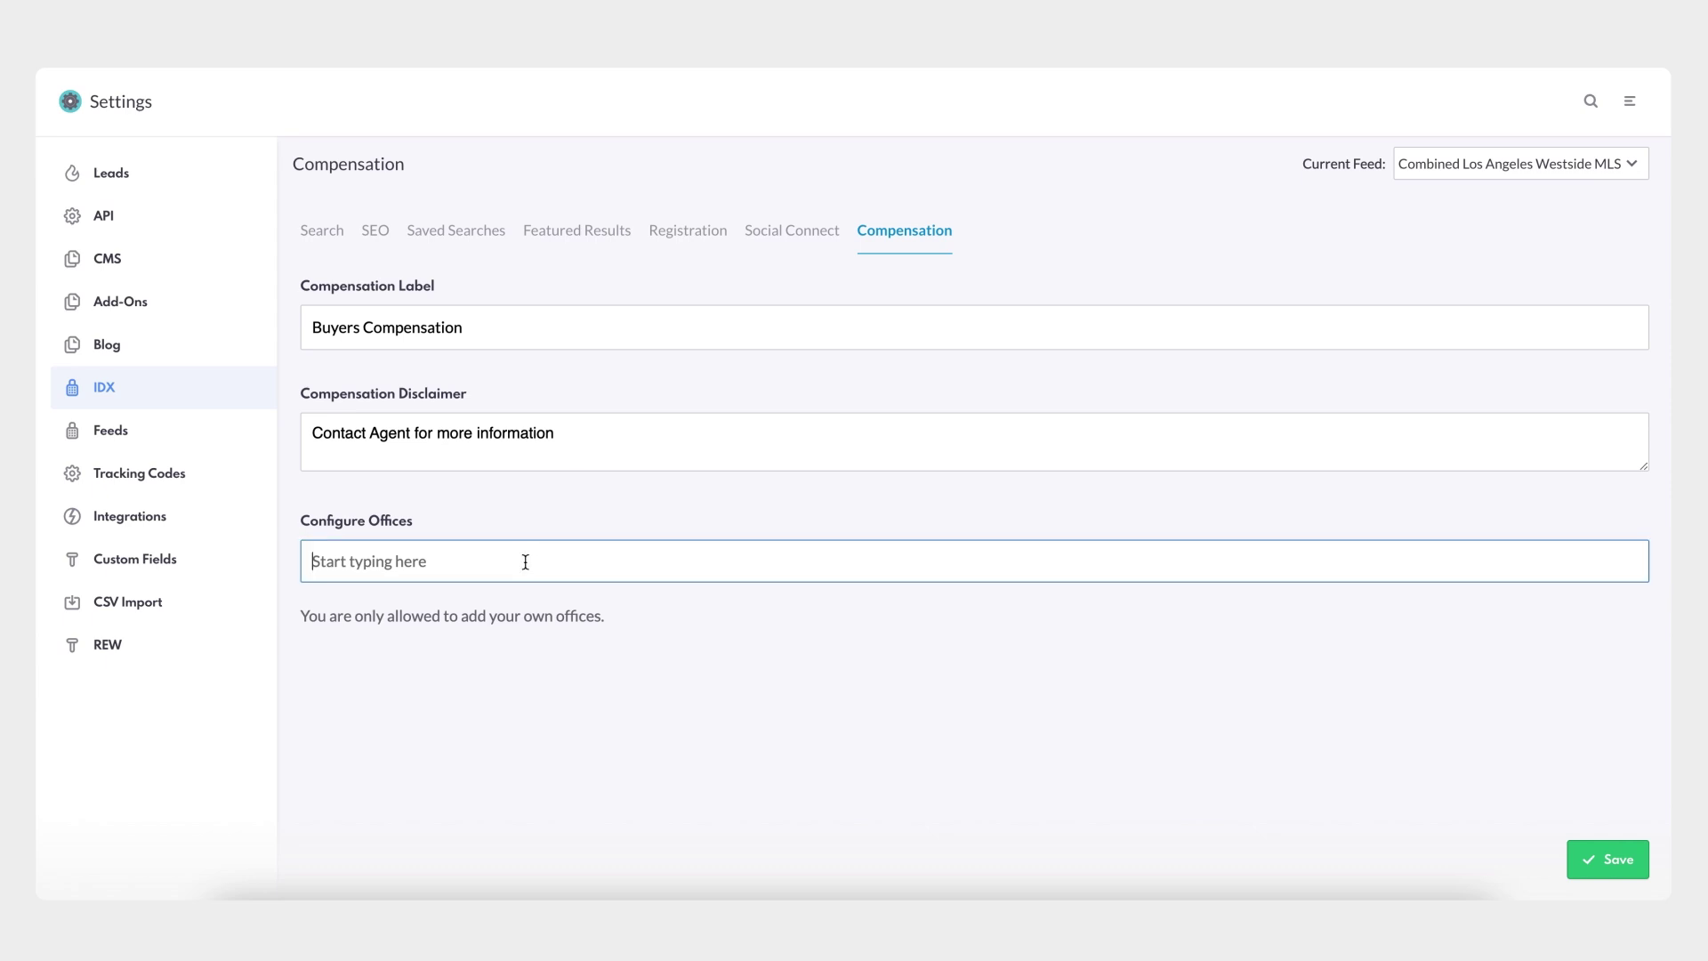
text(remax)
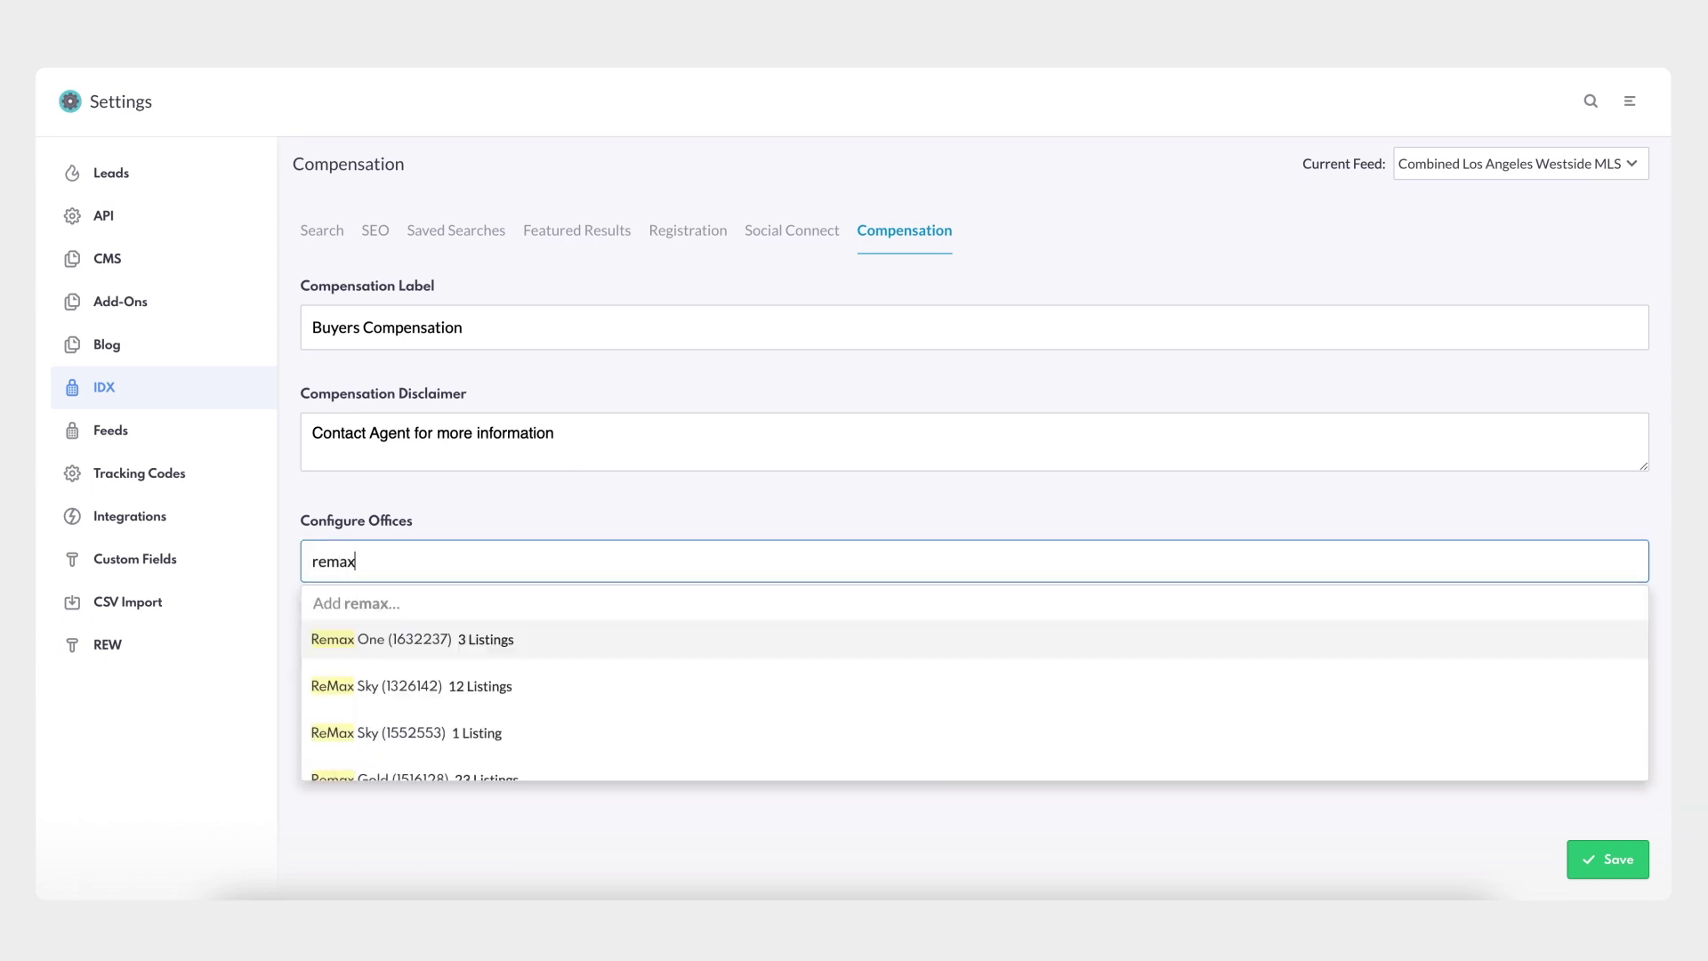
click(528, 692)
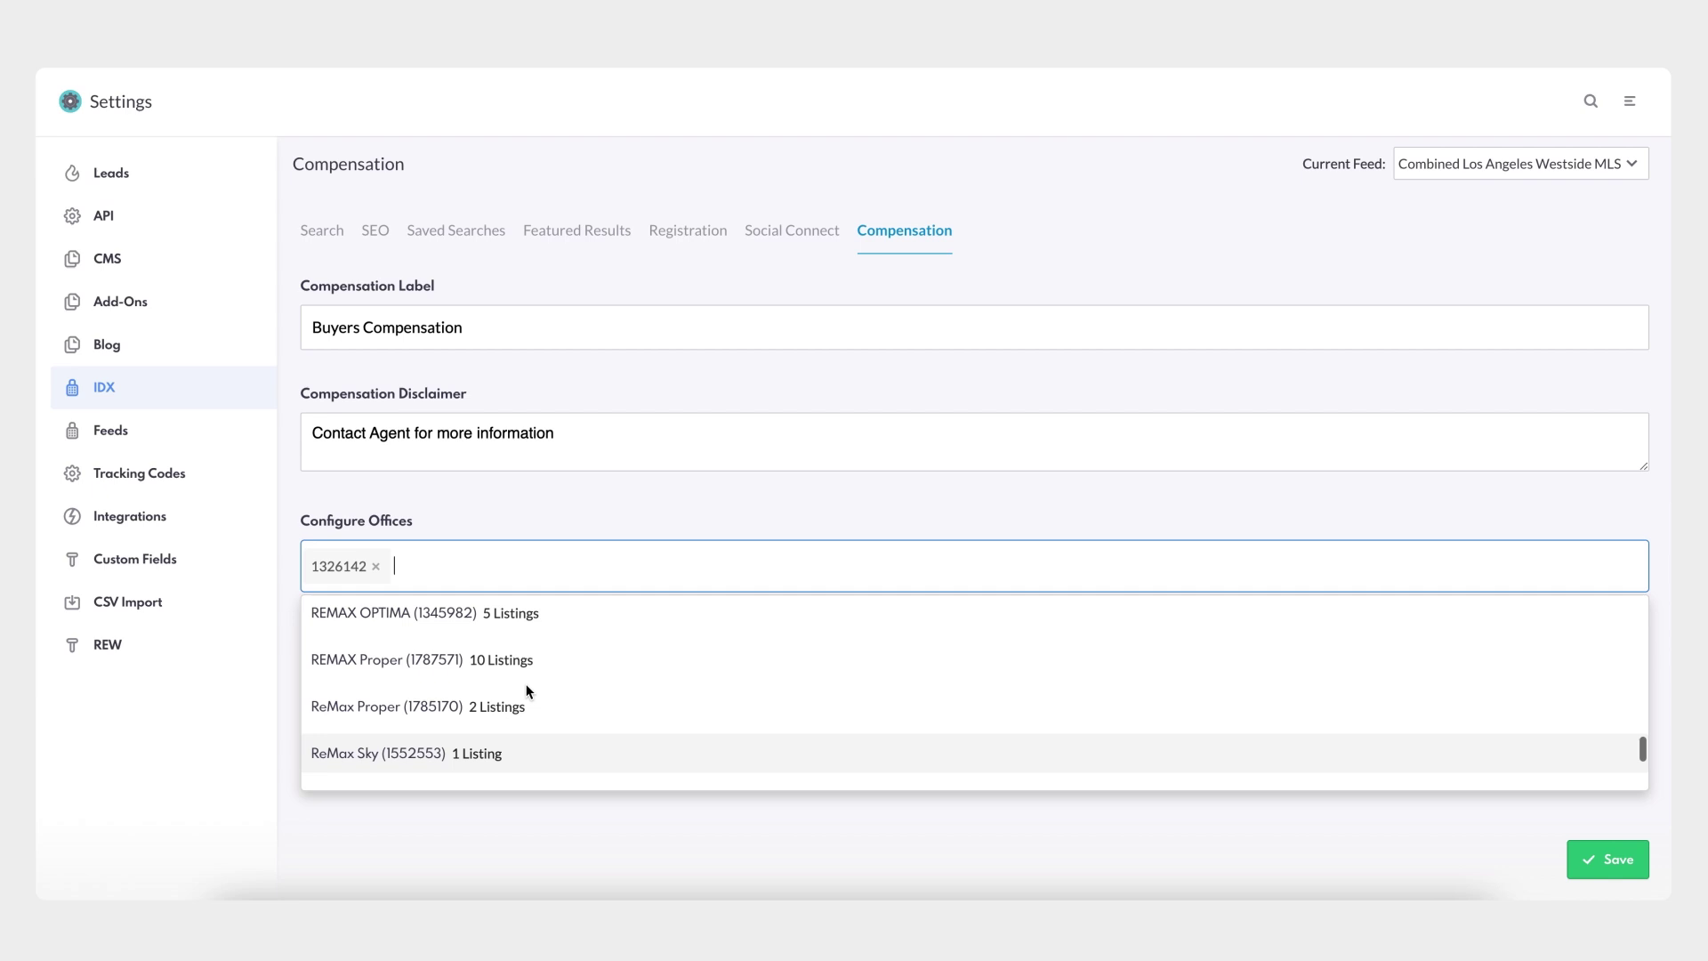
click(653, 505)
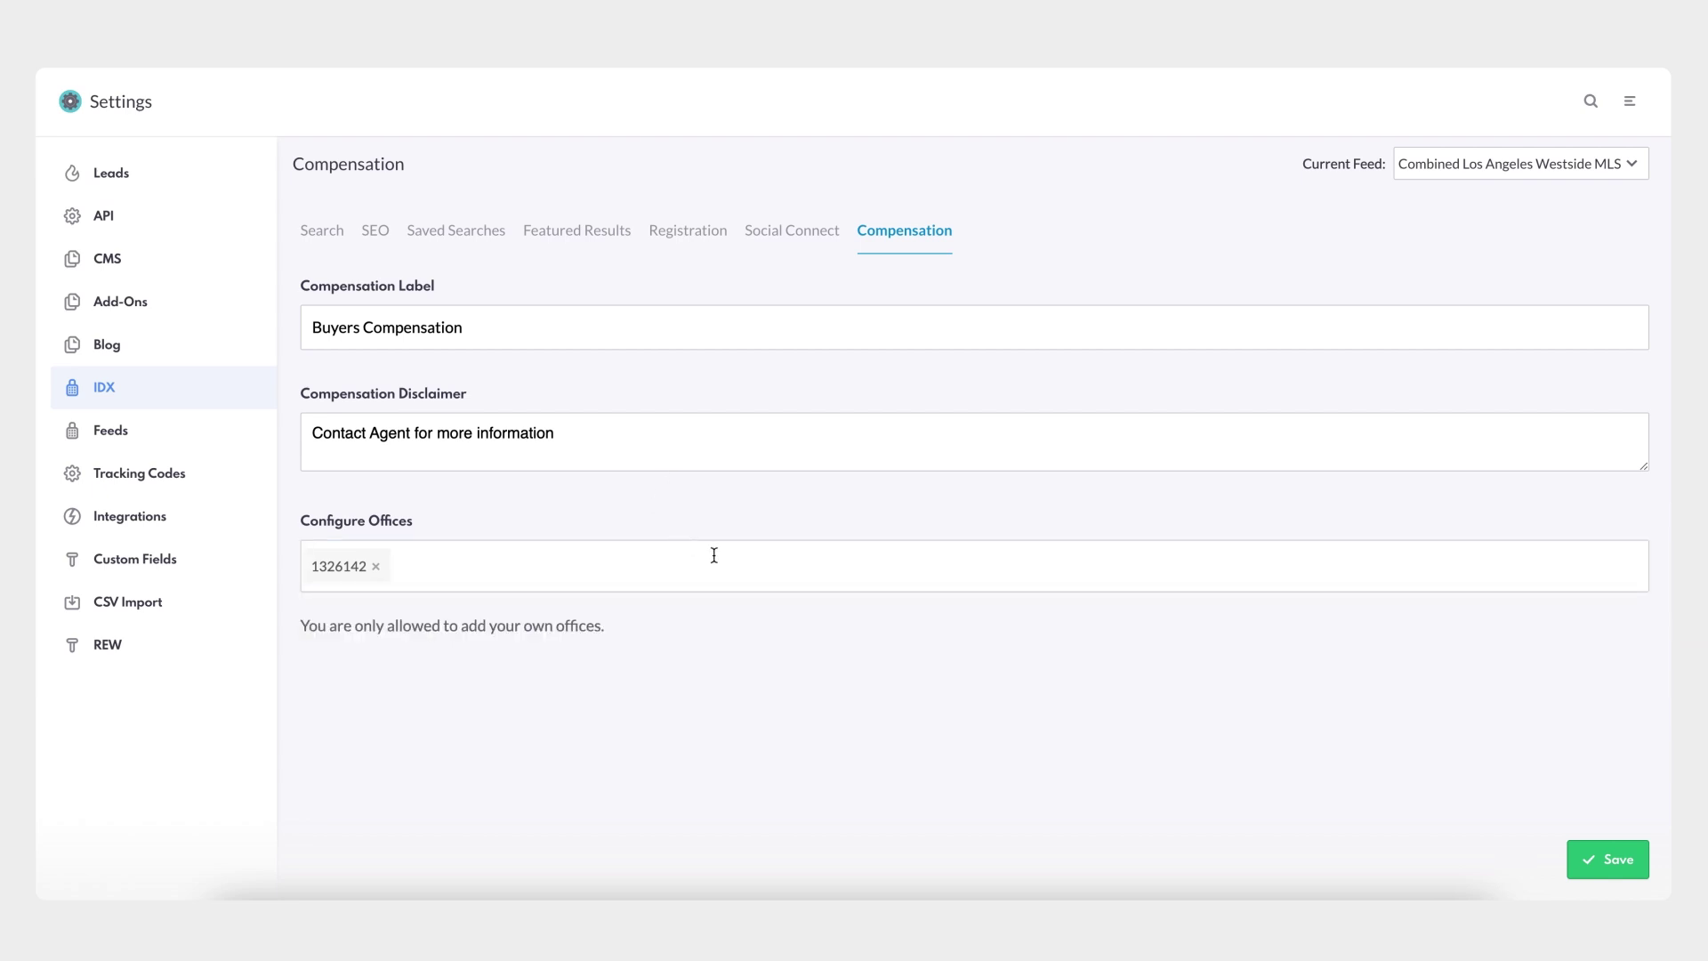
click(1593, 869)
Switch to the Listings app and open its Compensation page
click(1628, 105)
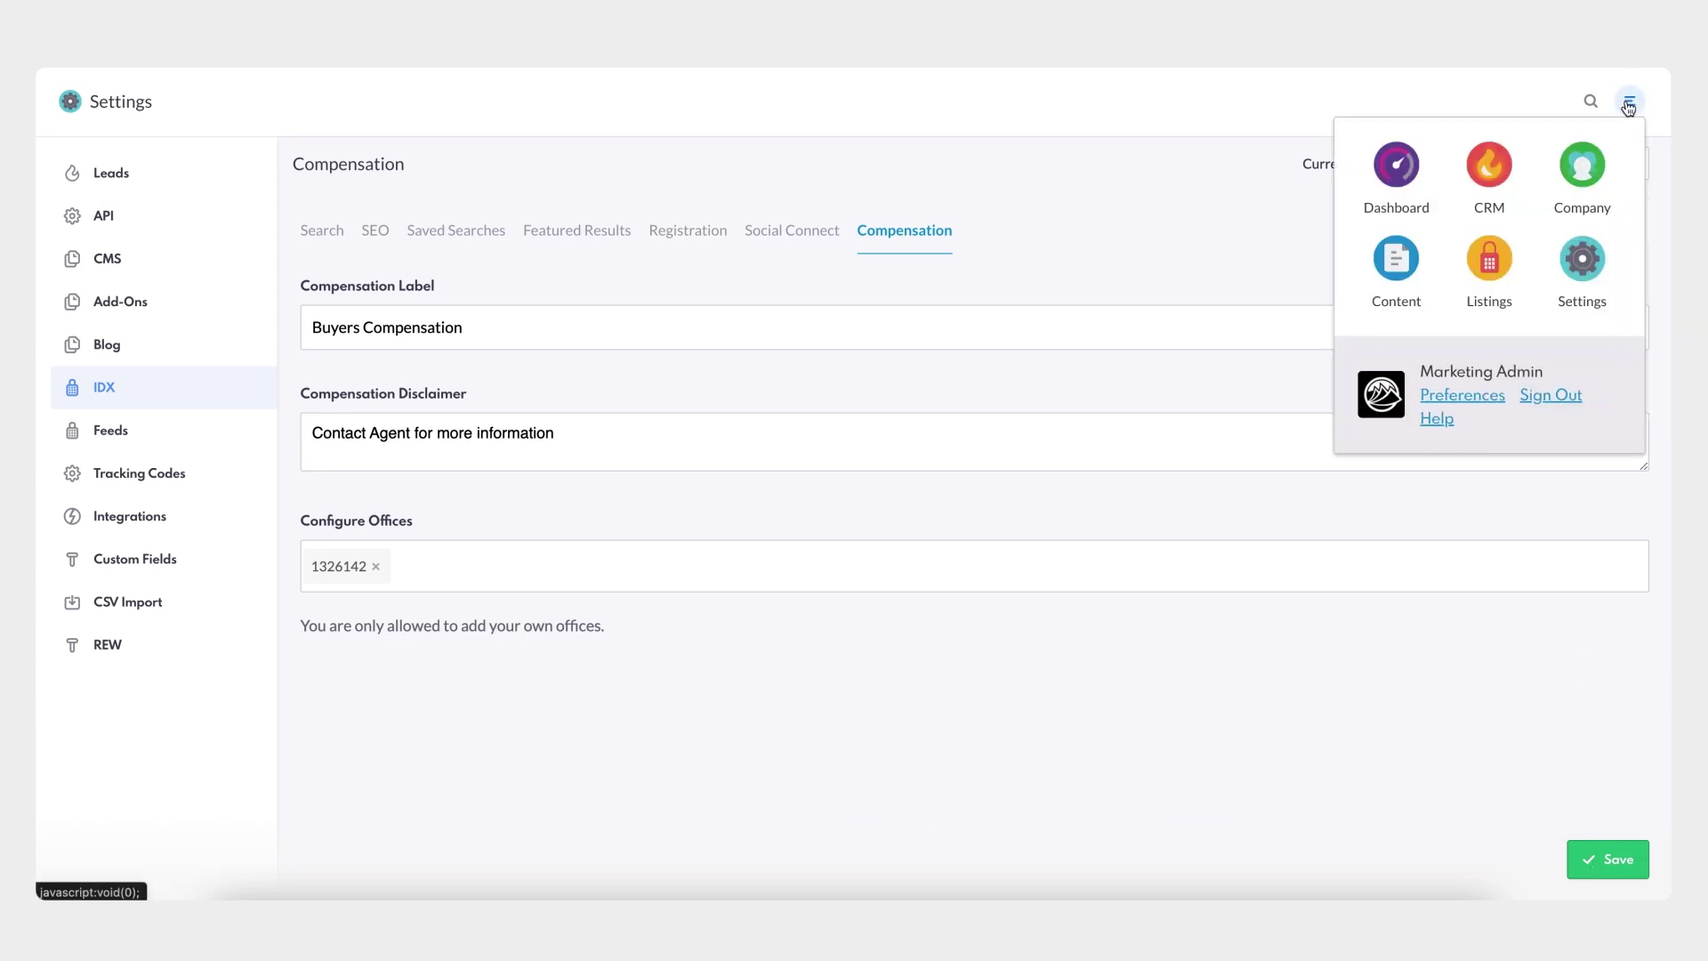
click(1501, 263)
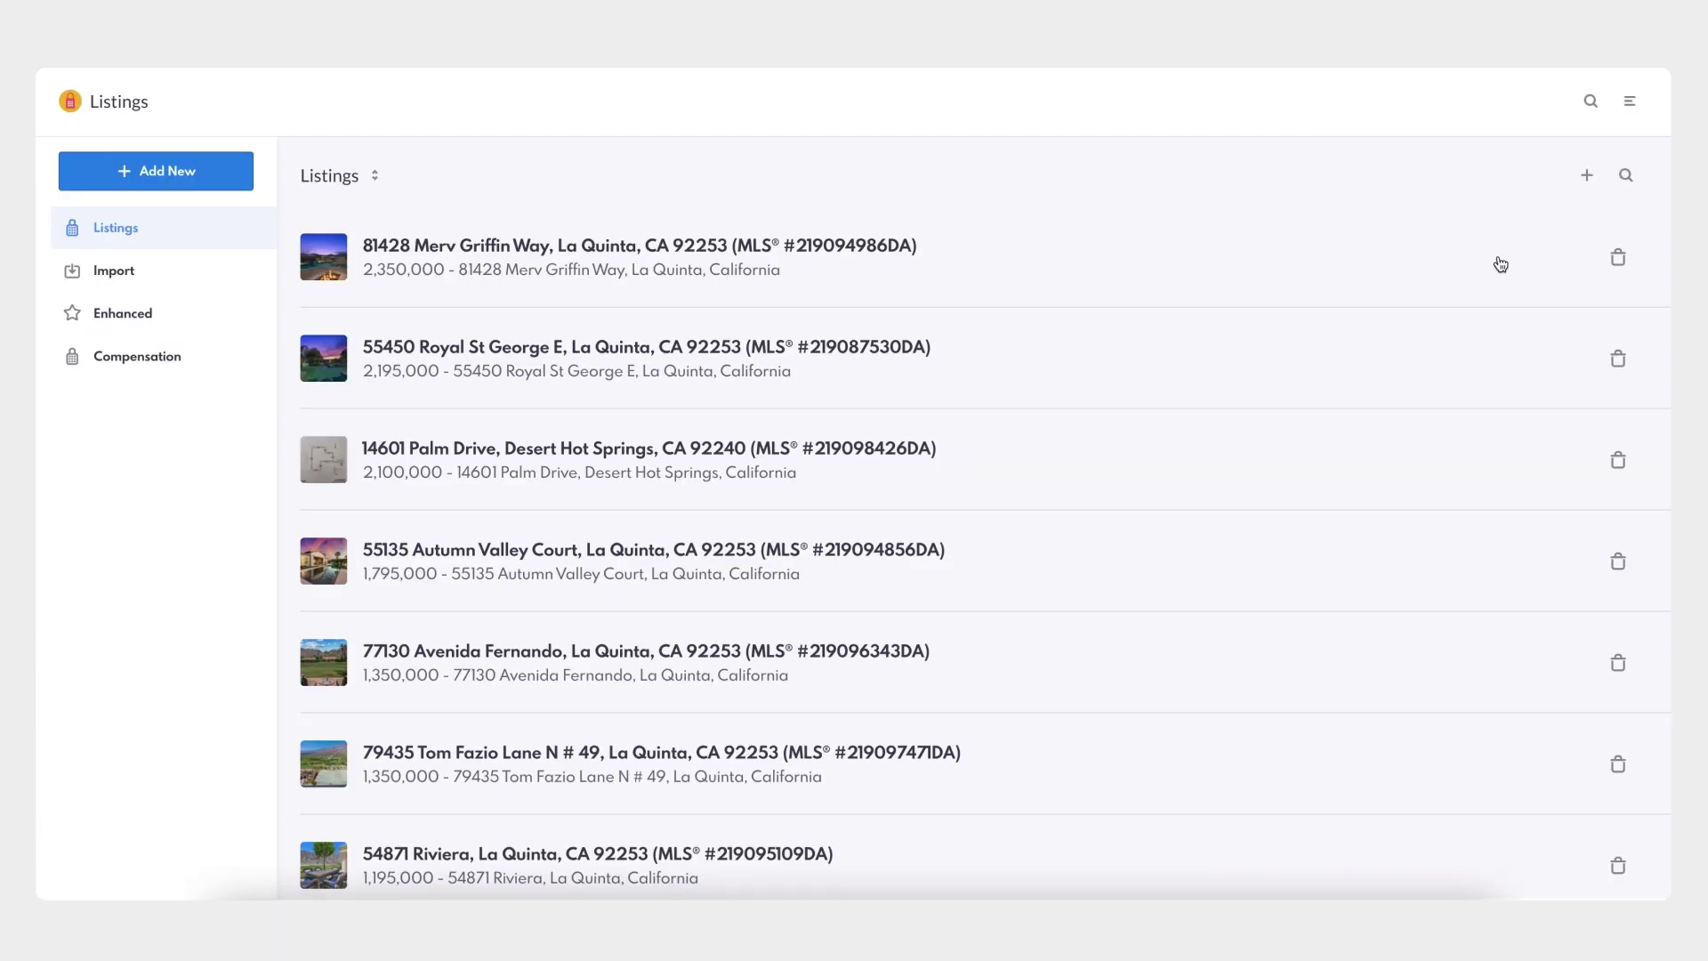
click(184, 369)
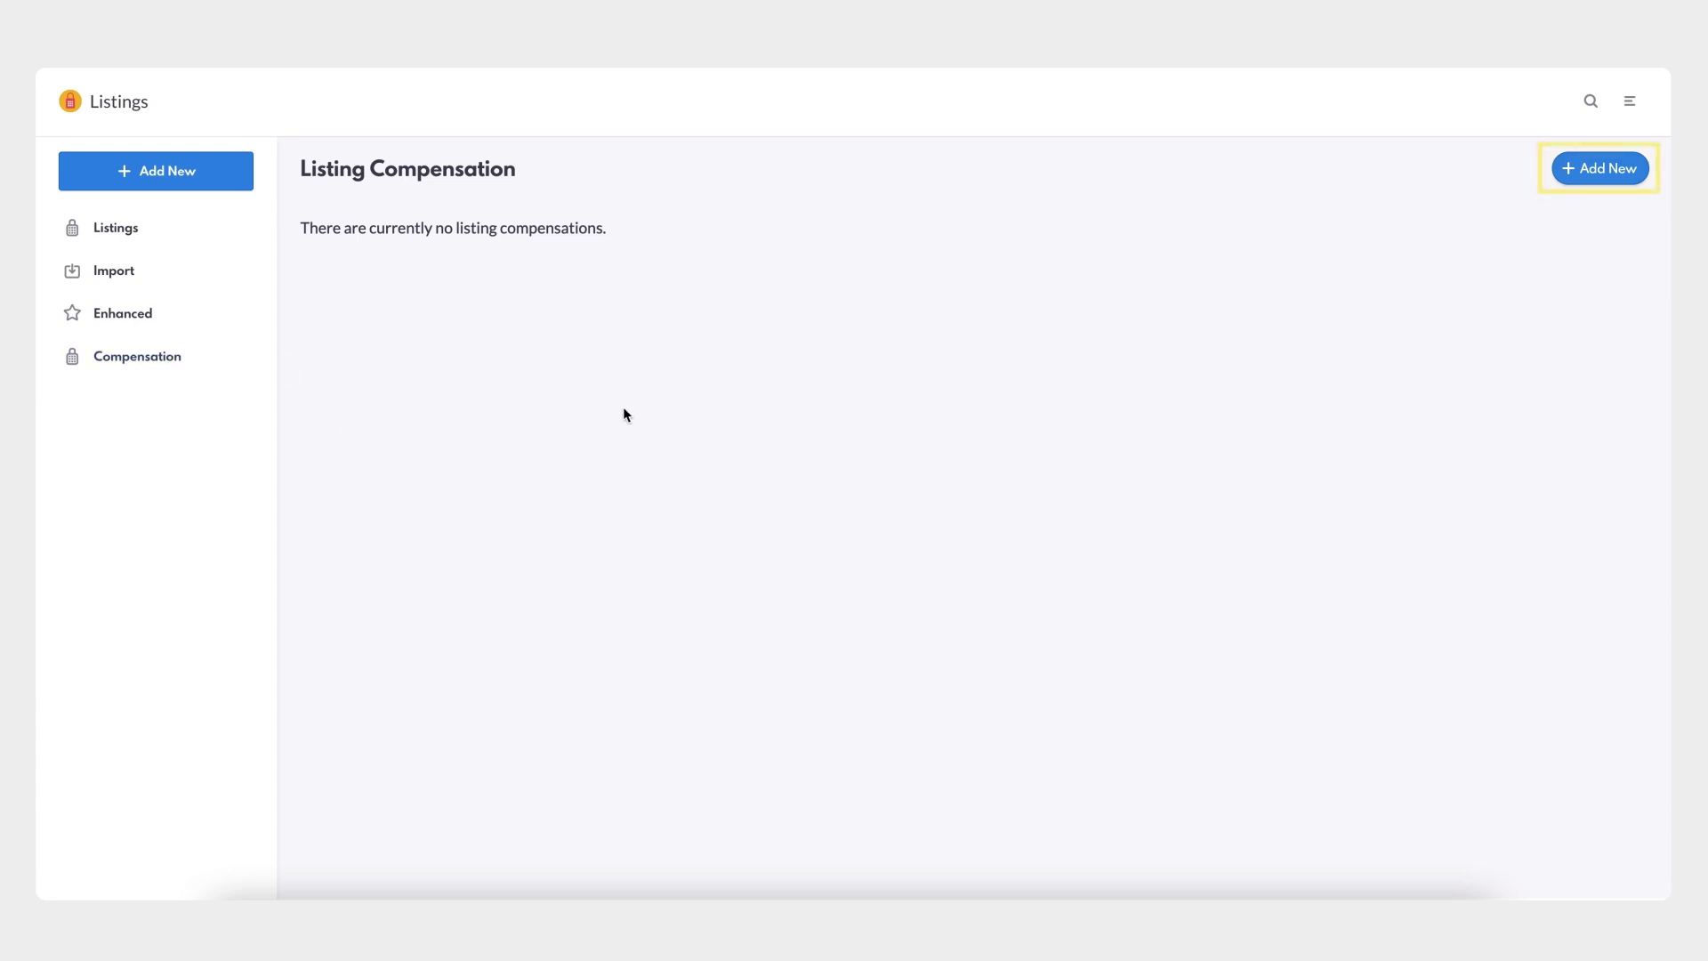
click(1603, 182)
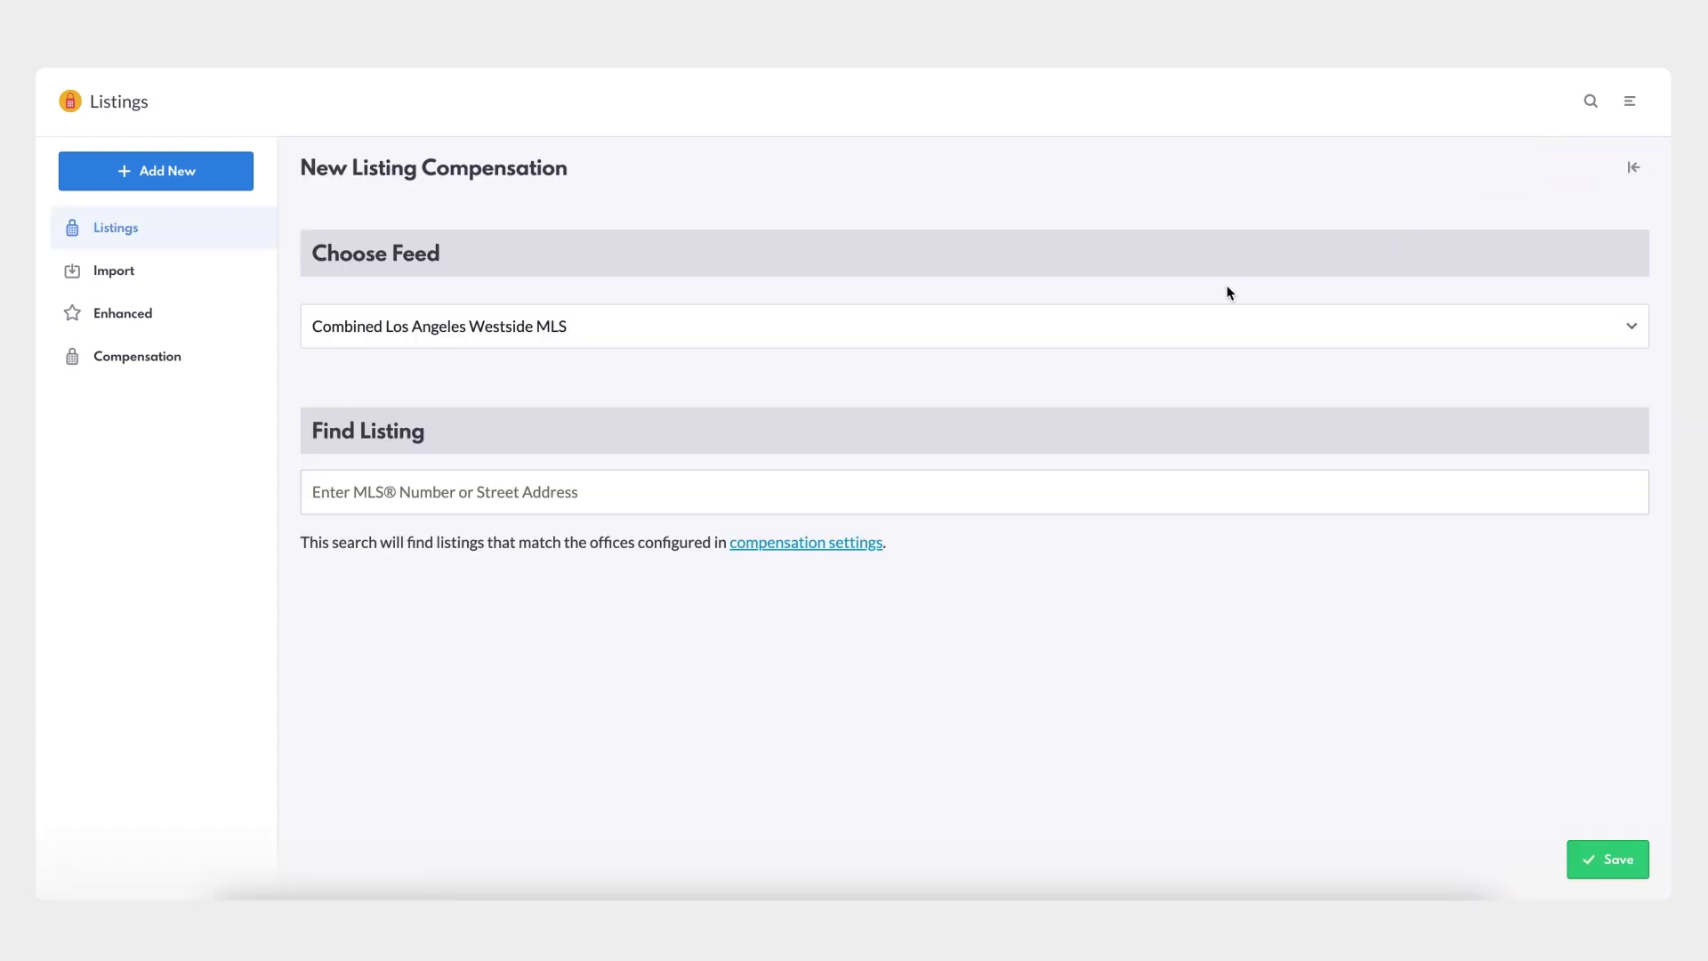
click(1117, 336)
click(1117, 335)
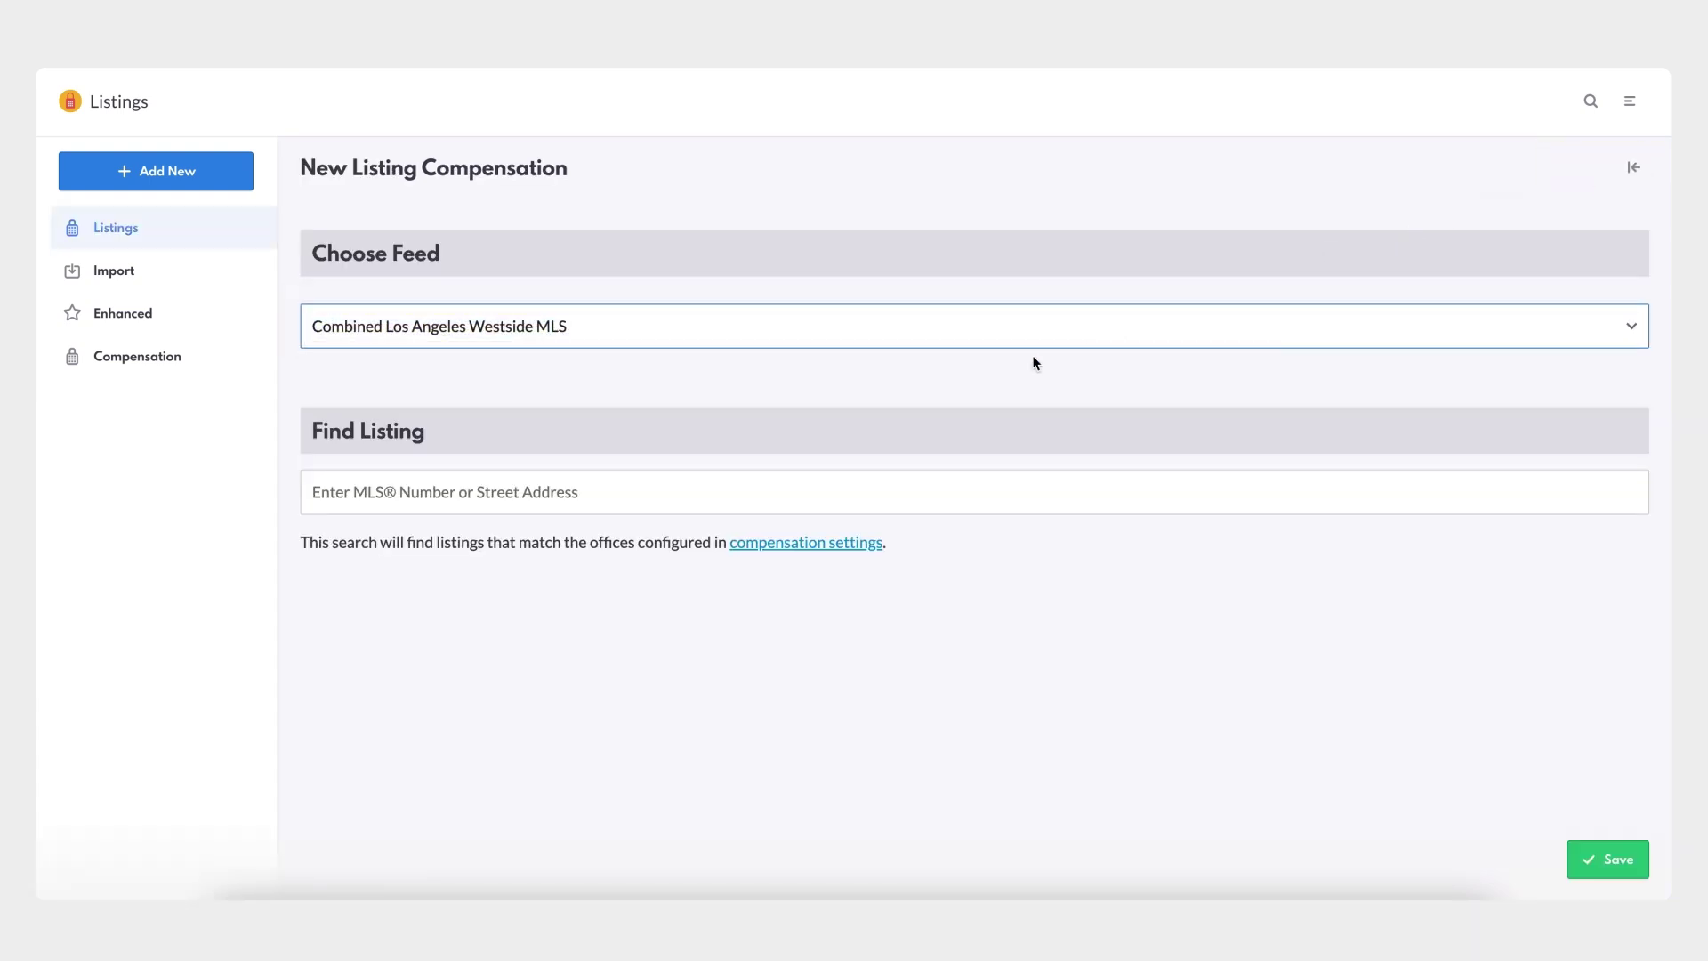
click(682, 494)
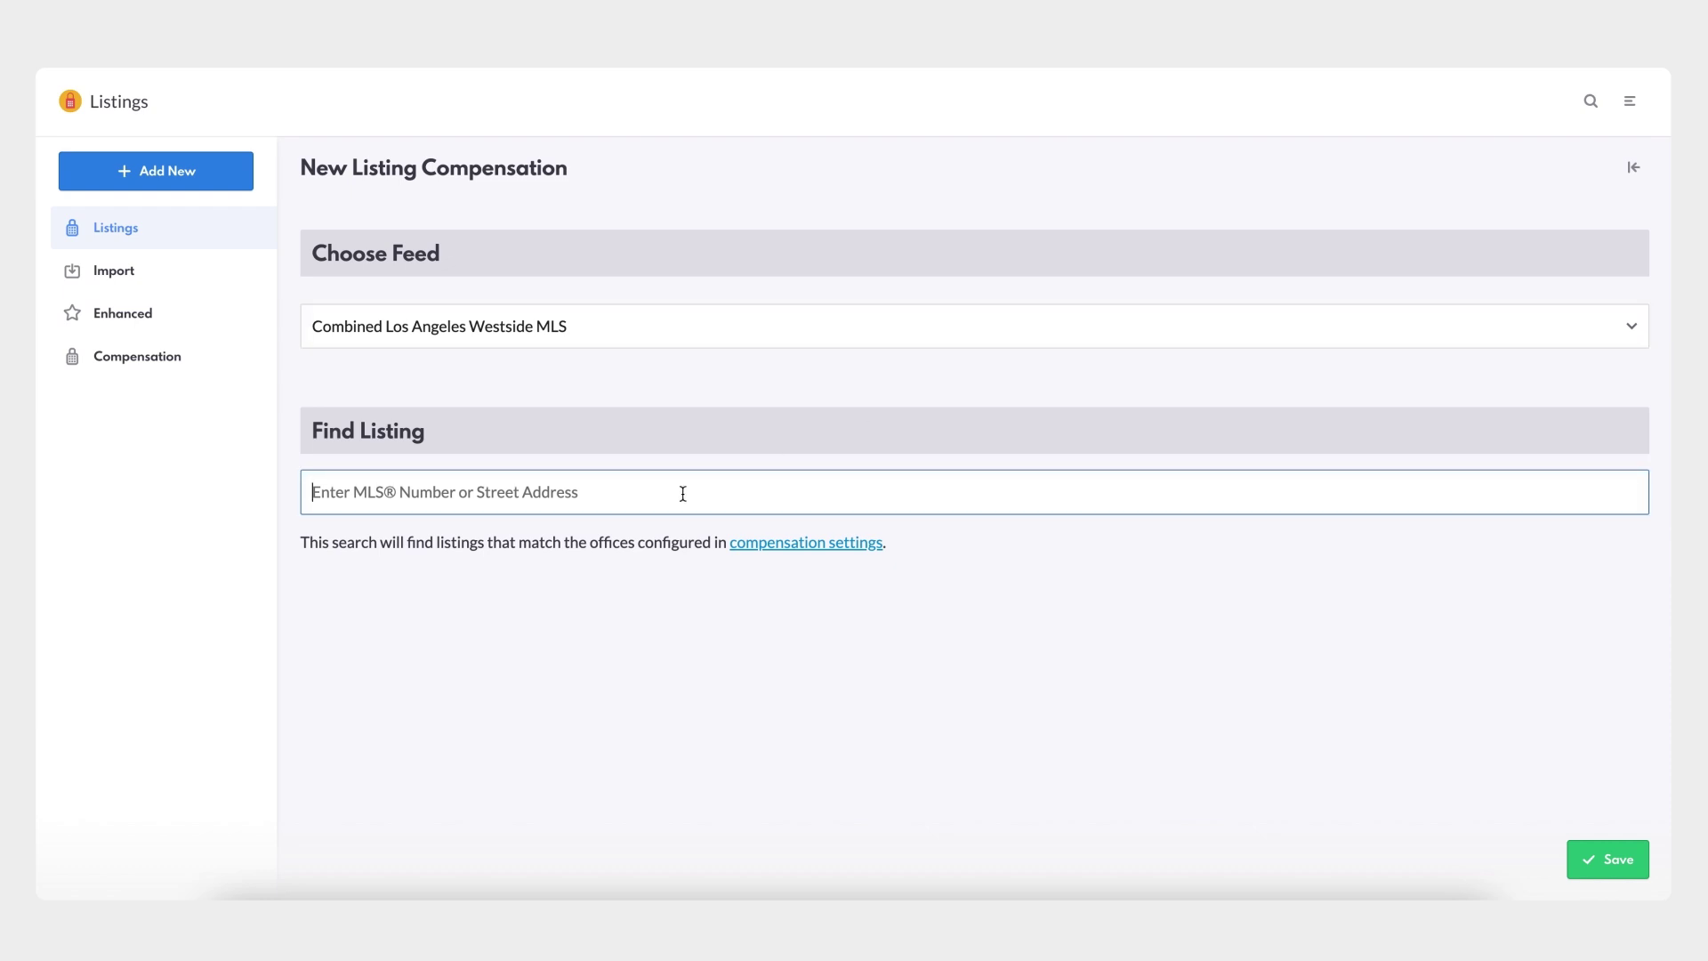
text(12454)
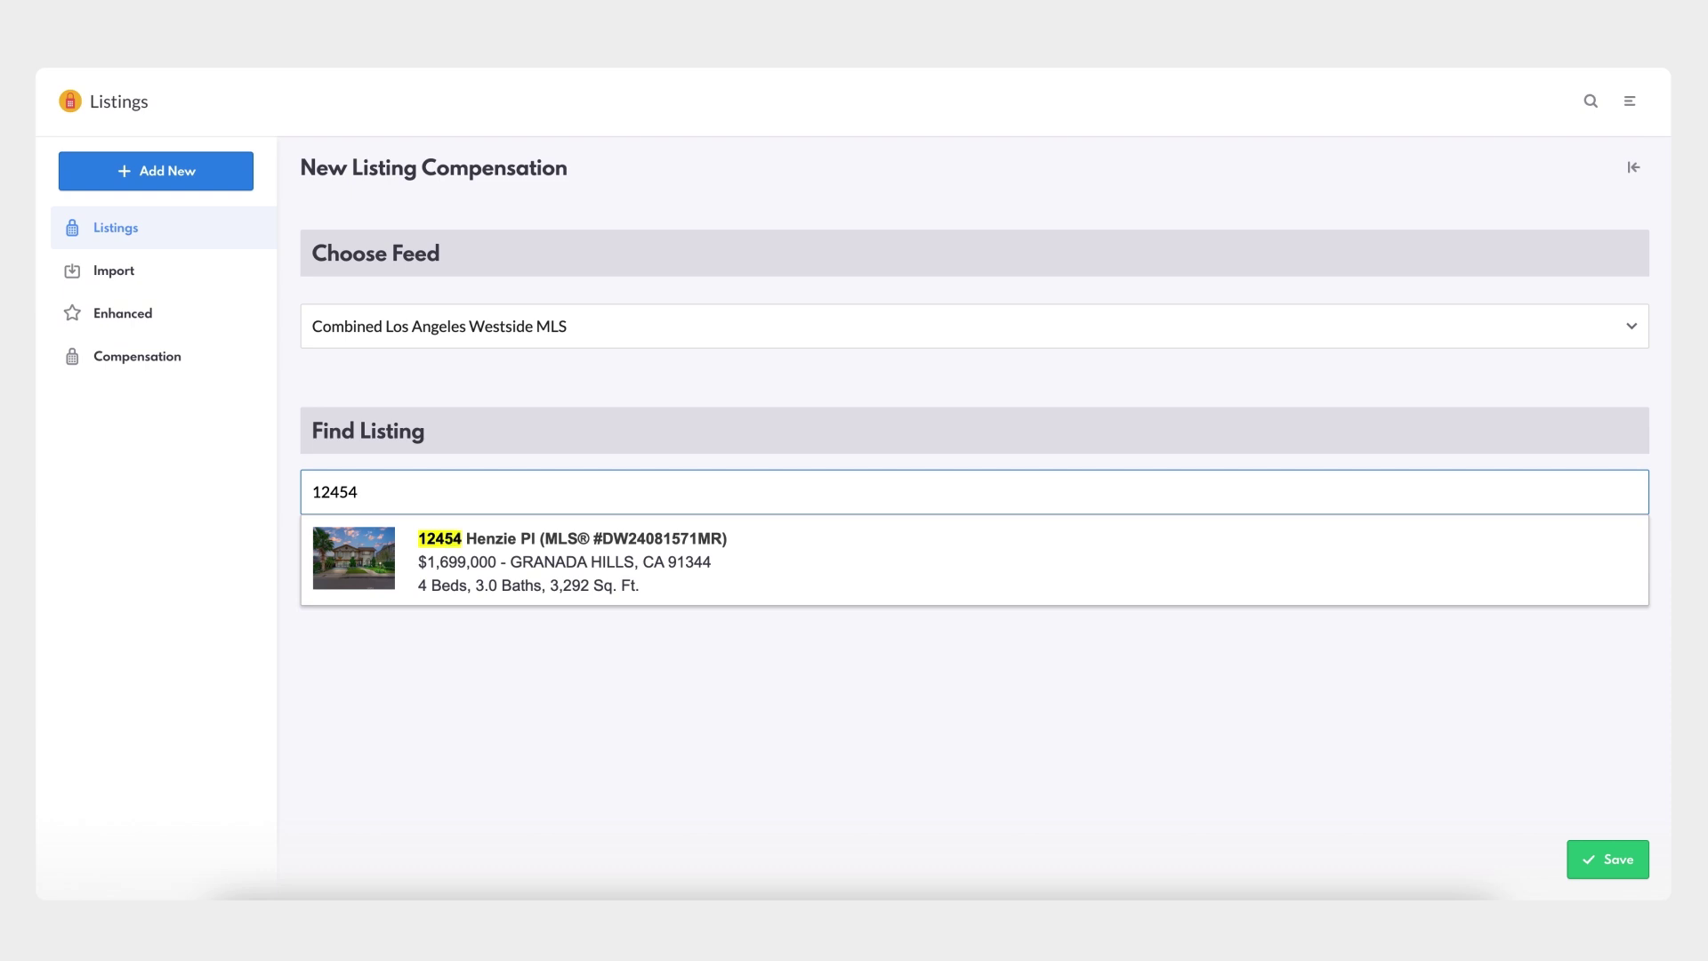
click(606, 570)
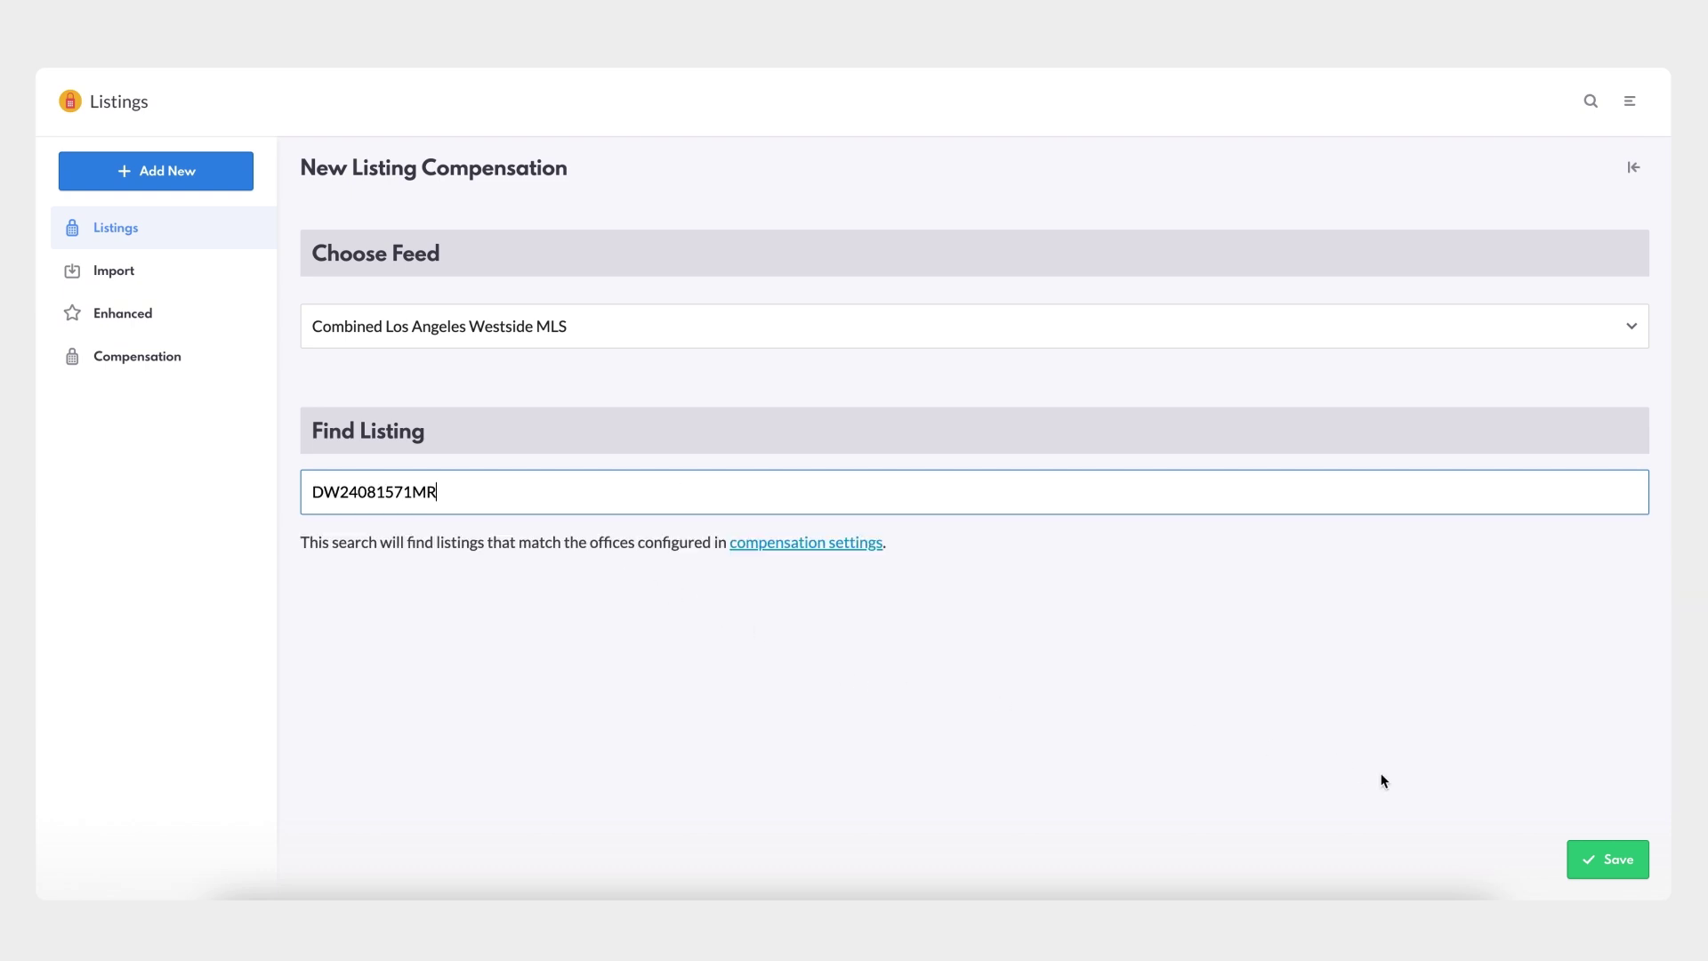
click(1584, 857)
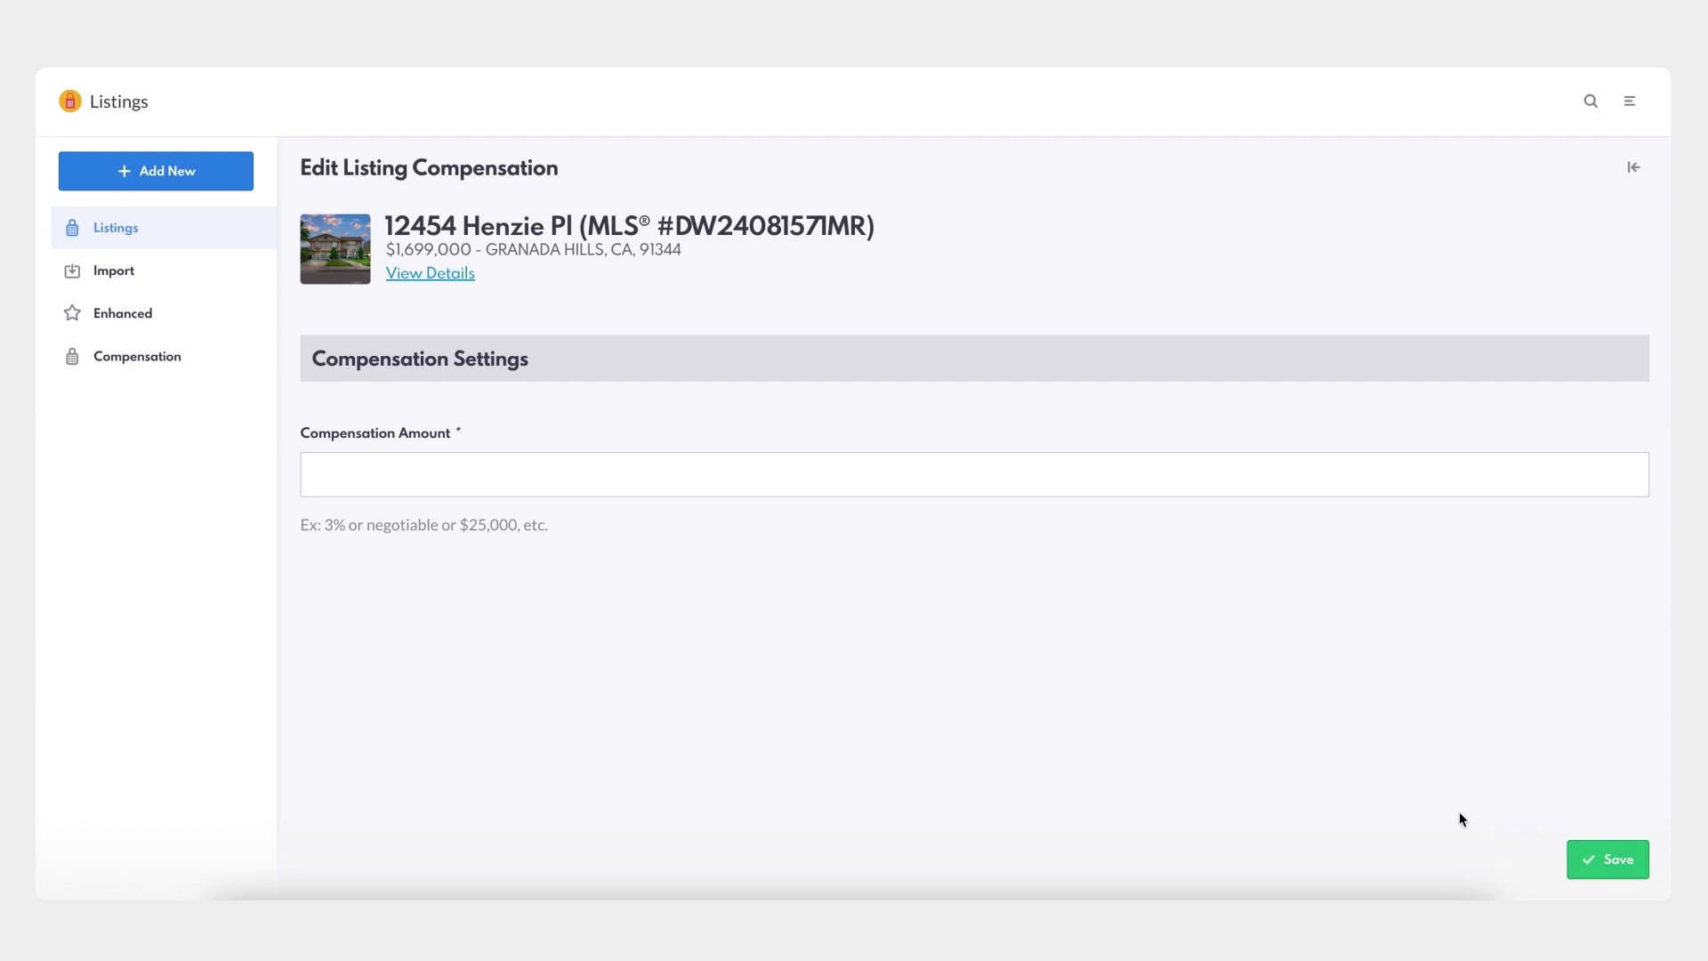
click(480, 477)
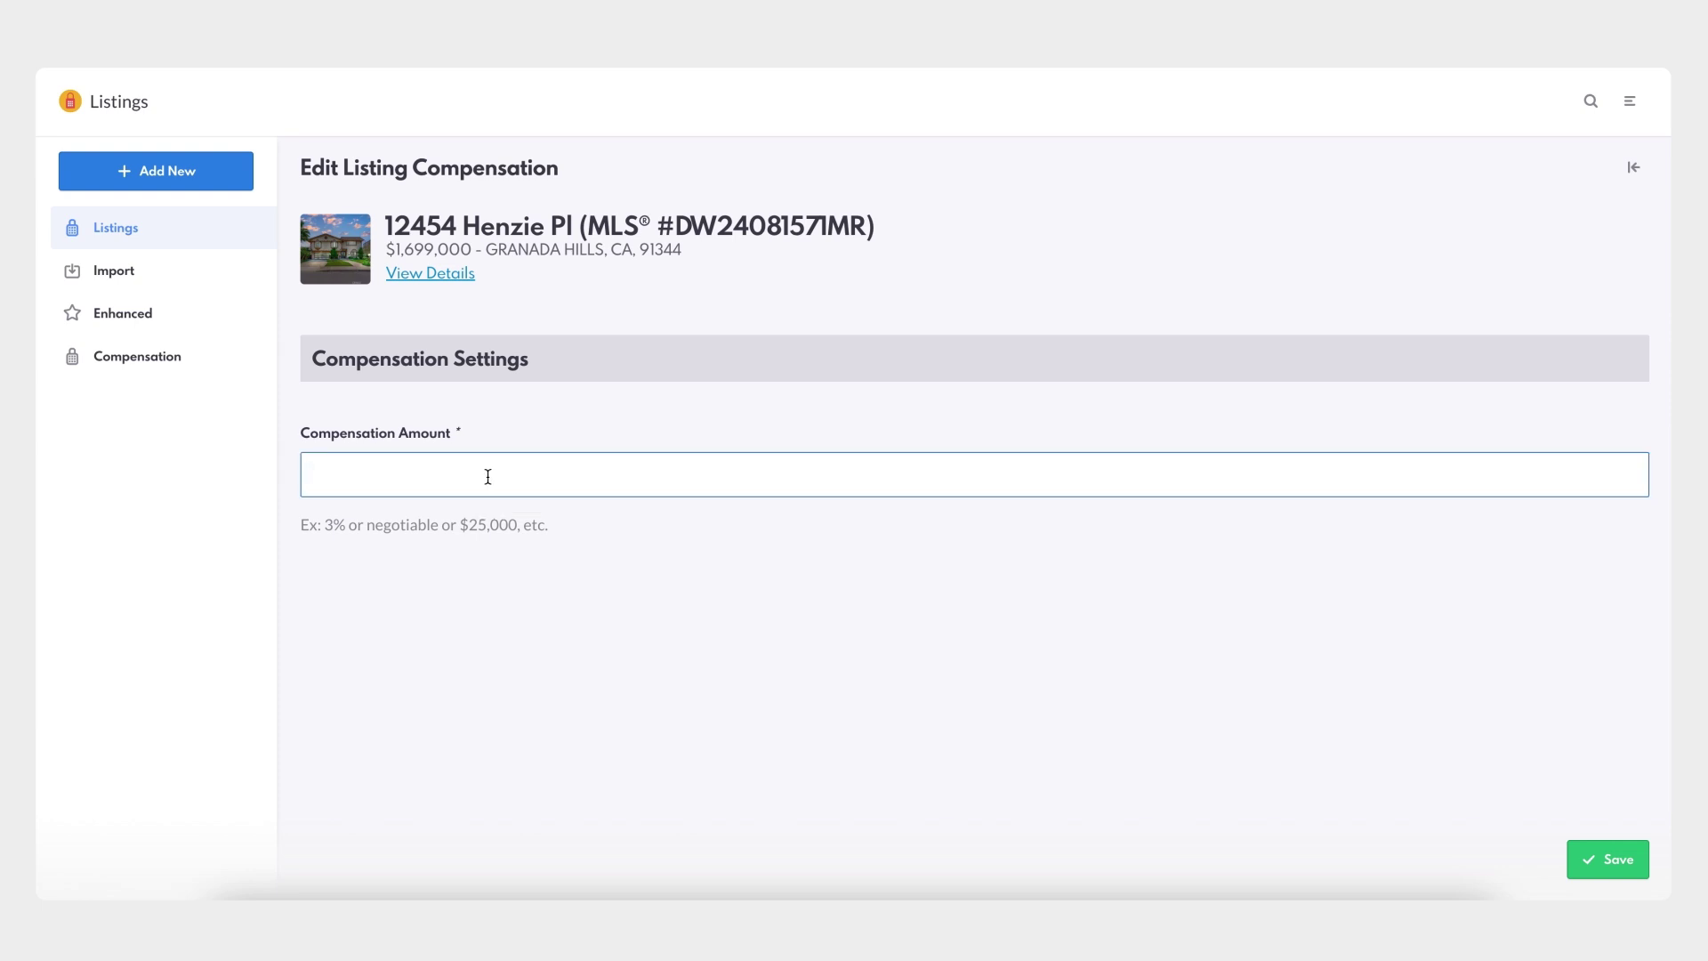
text(Negotiable)
click(637, 591)
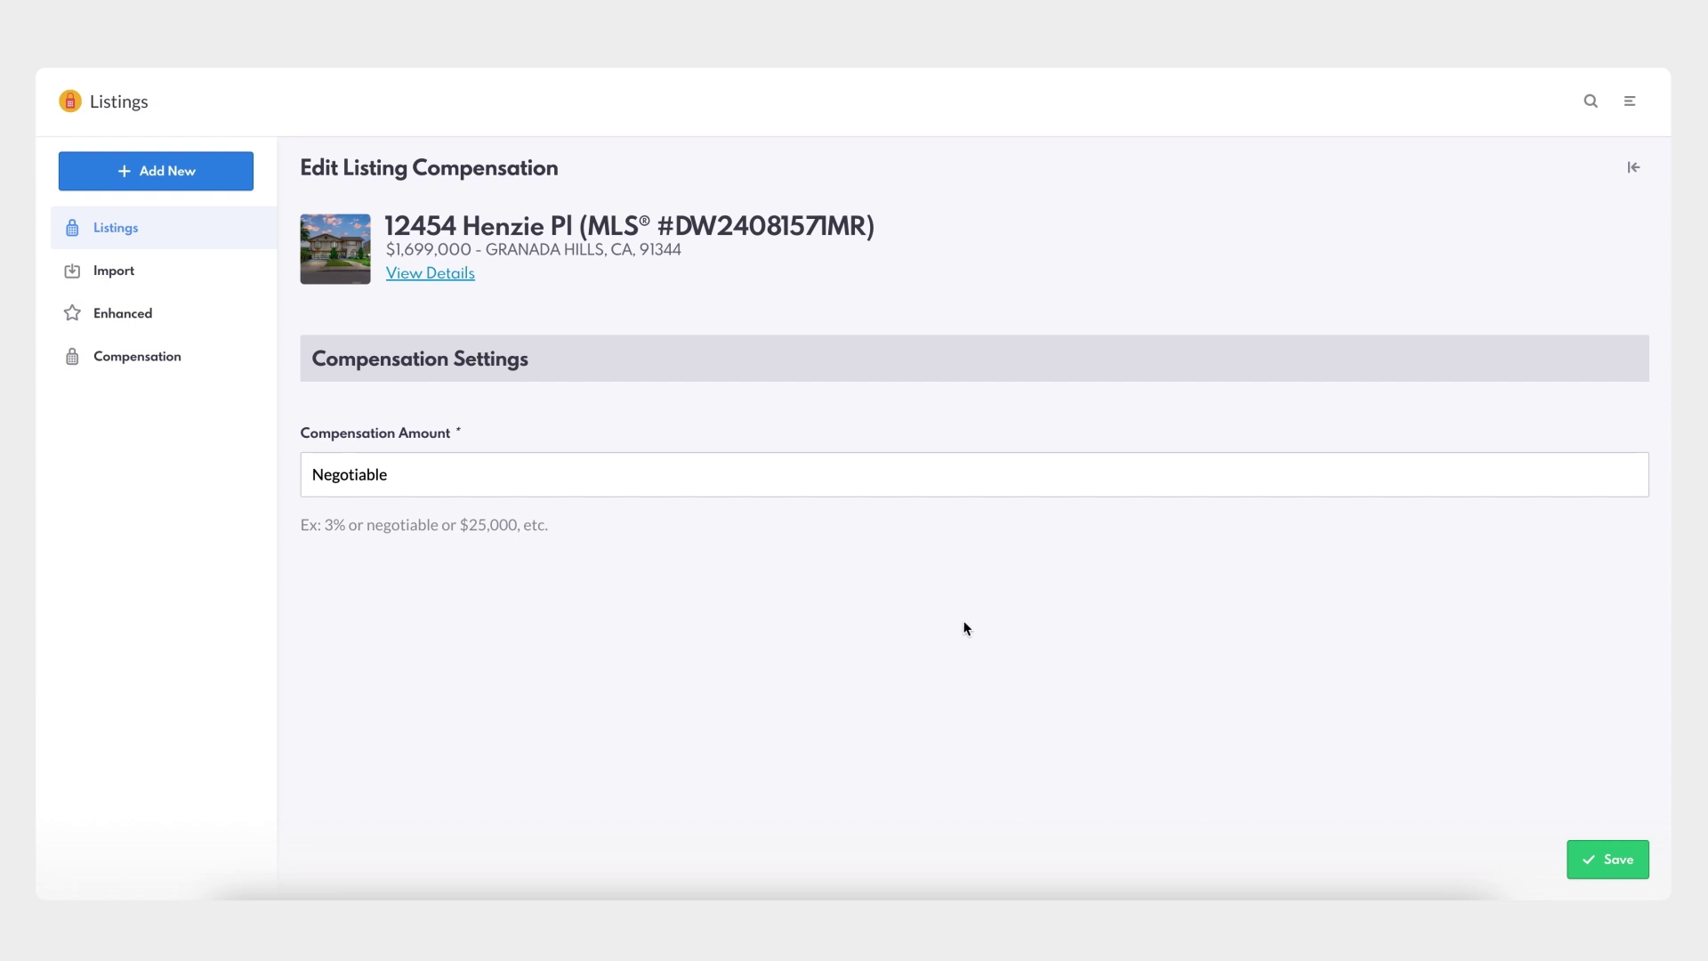
click(1601, 861)
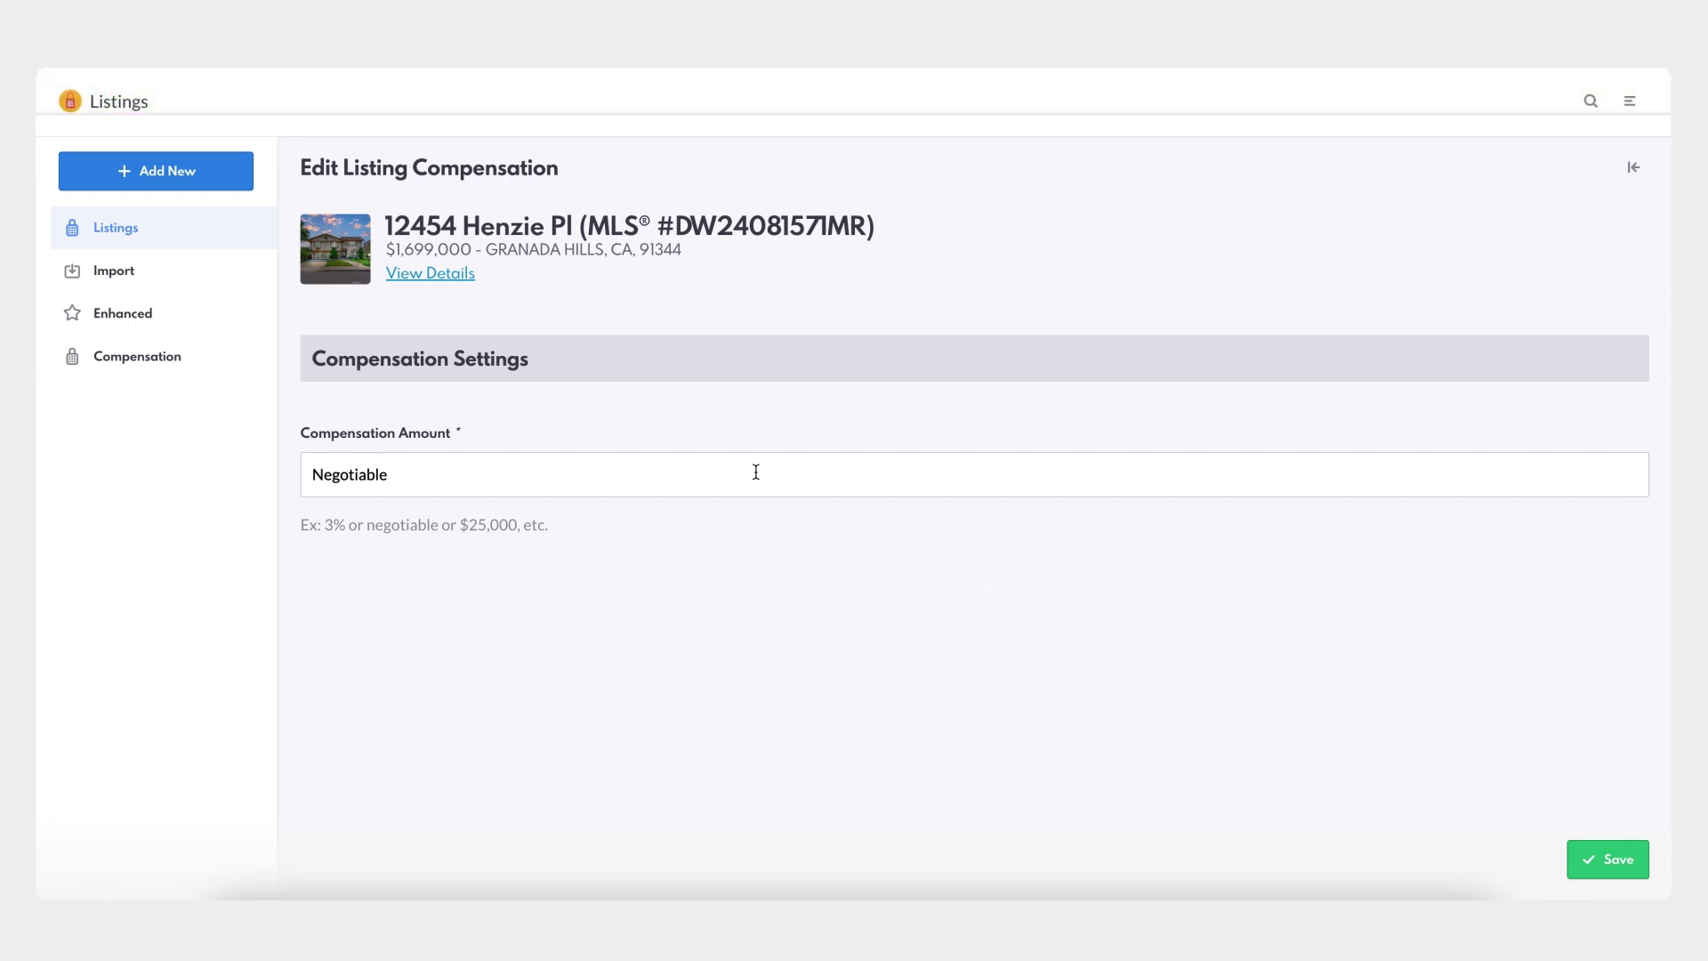
Open the Granada Hills listing's detail page and scroll through its description, features and details
click(431, 273)
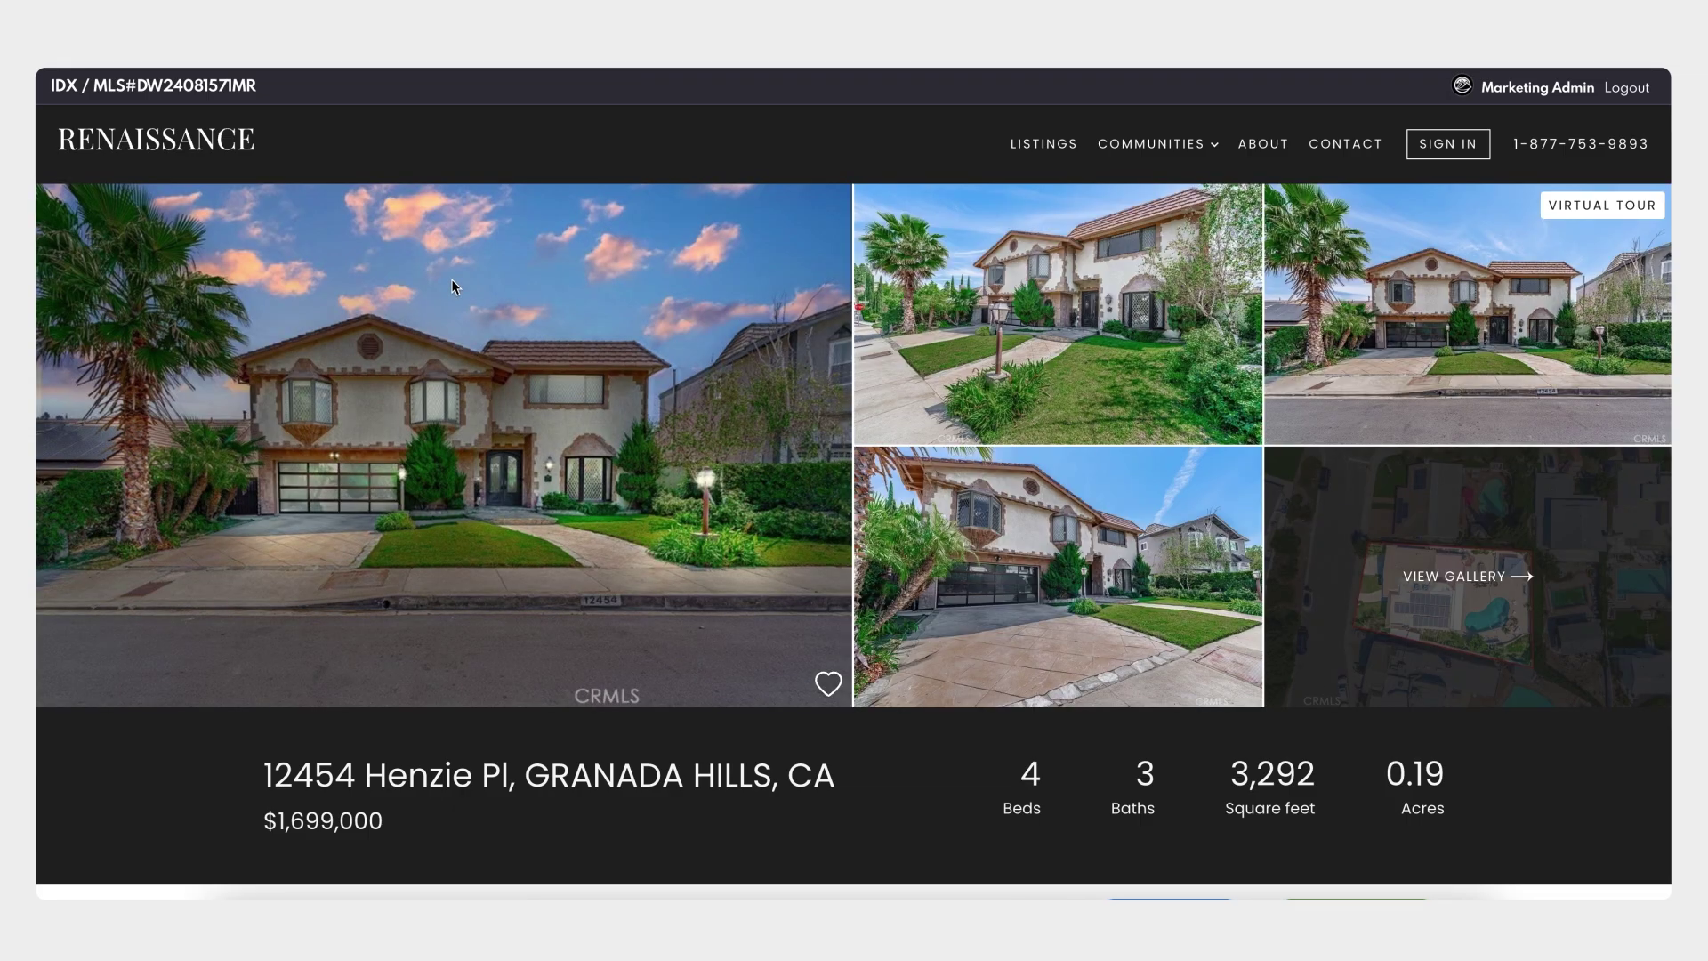
scroll(451, 279, down, 1)
scroll(453, 284, down, 20)
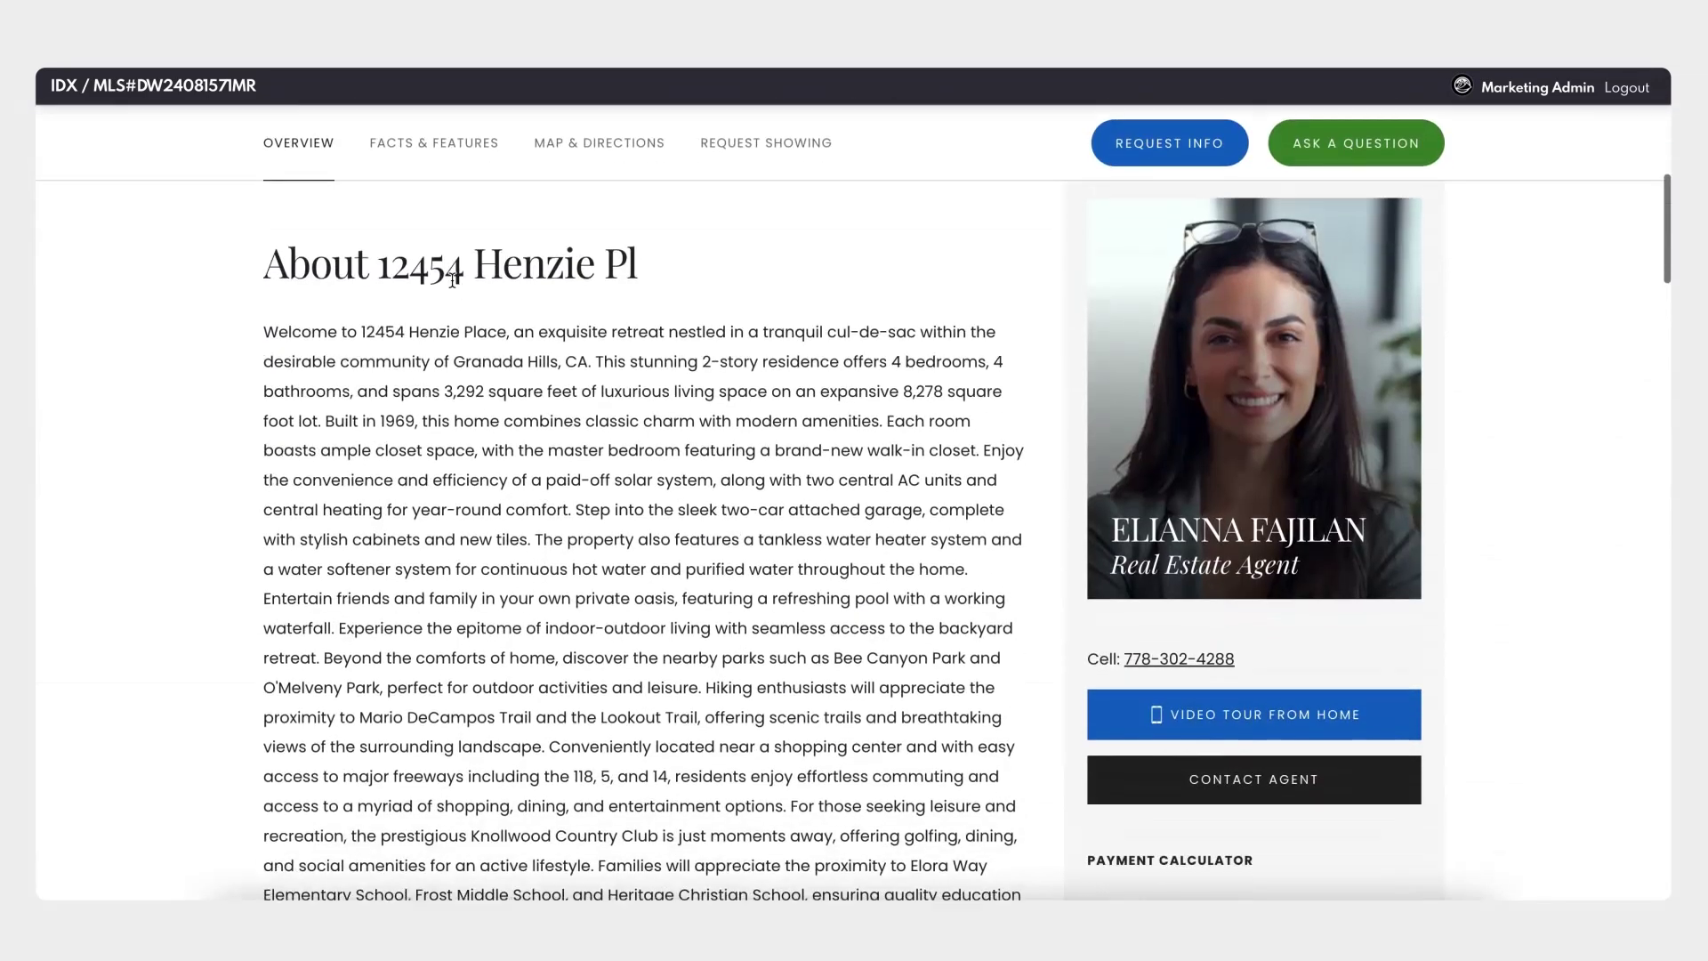
scroll(453, 285, down, 12)
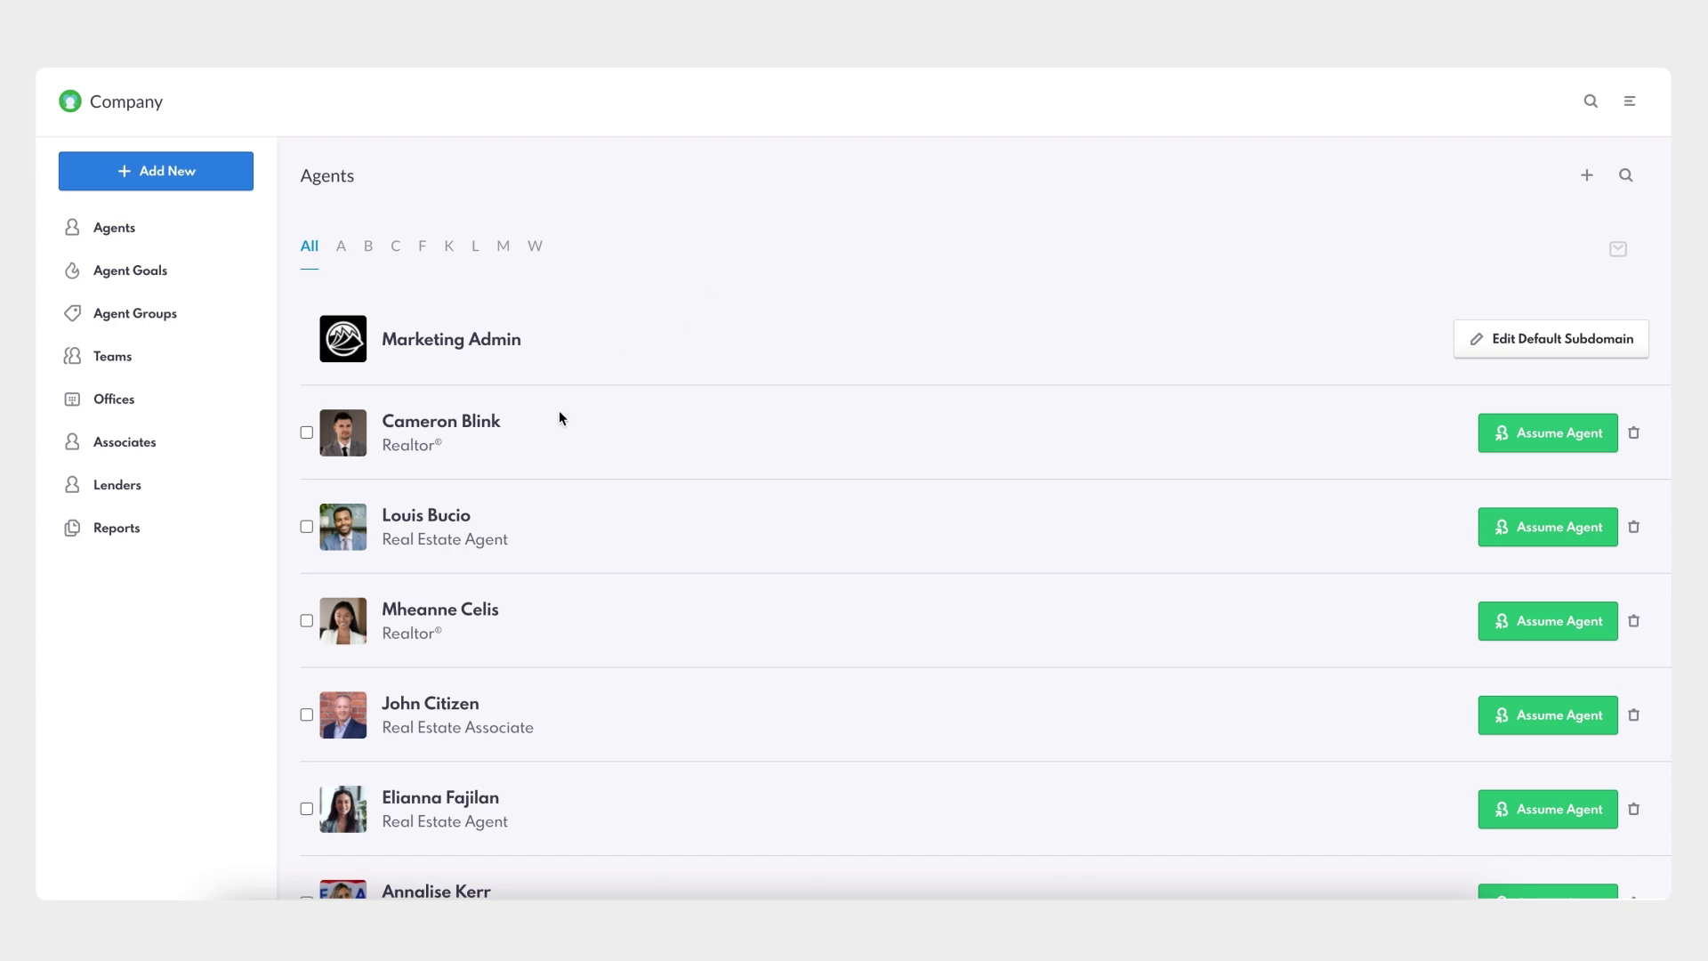
Tick Listing Compensation Tool under the agent's Listings Privileges, save, and return to Agents
click(443, 523)
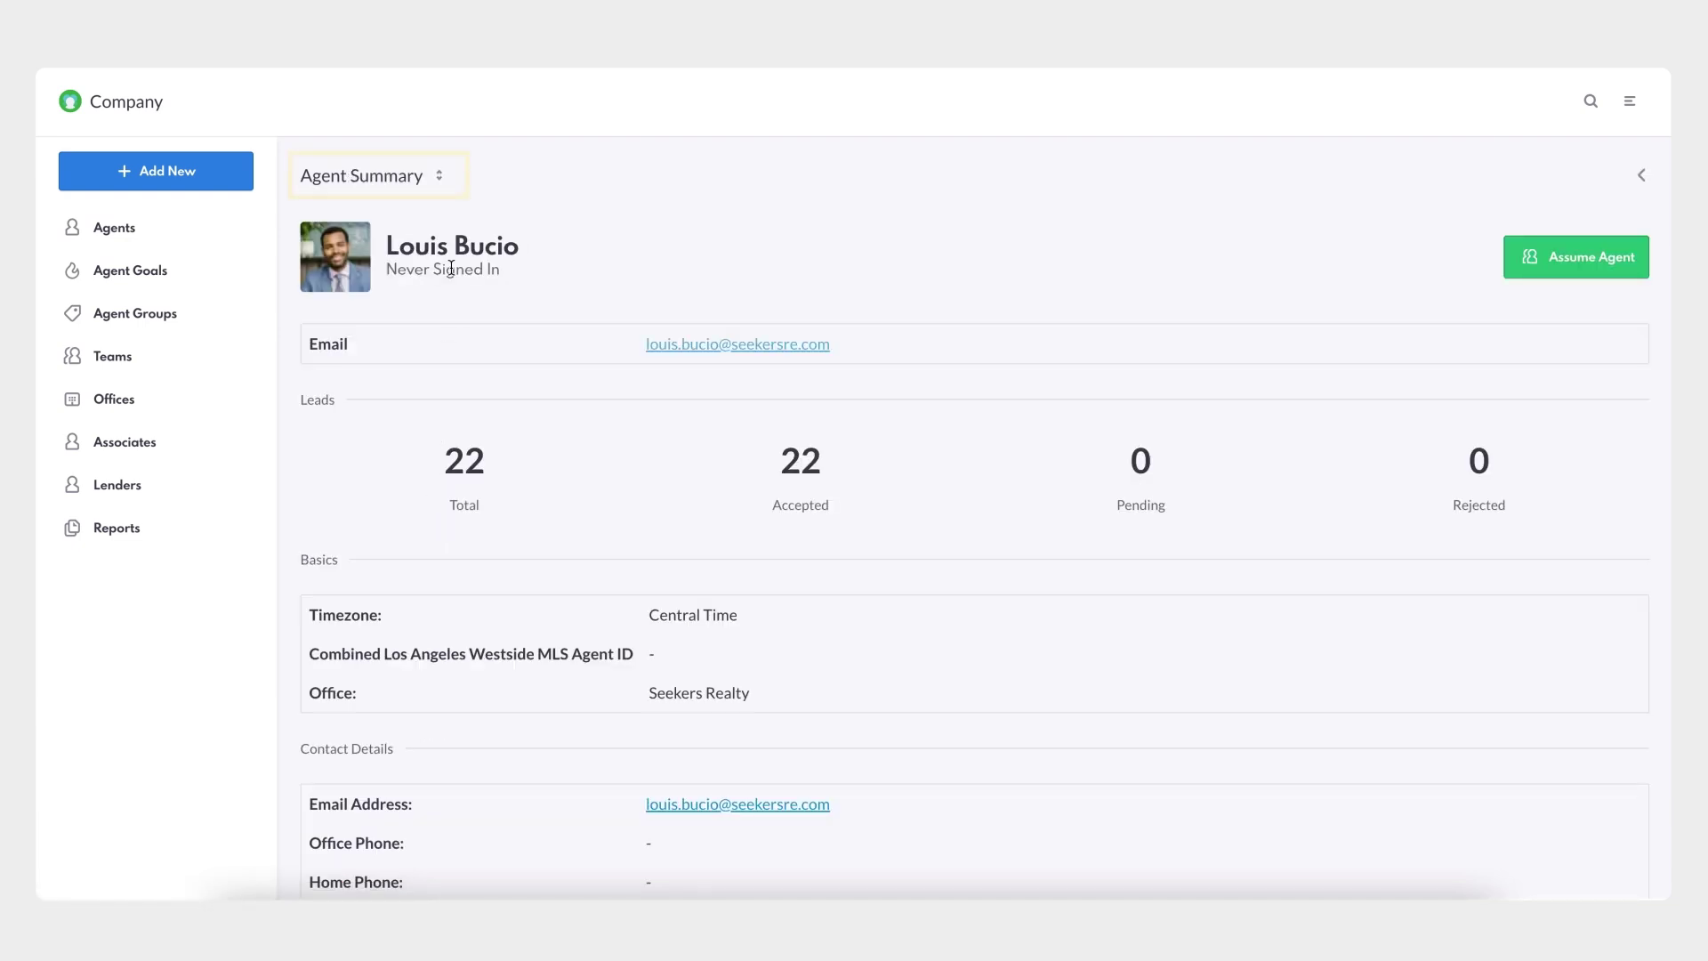
click(442, 178)
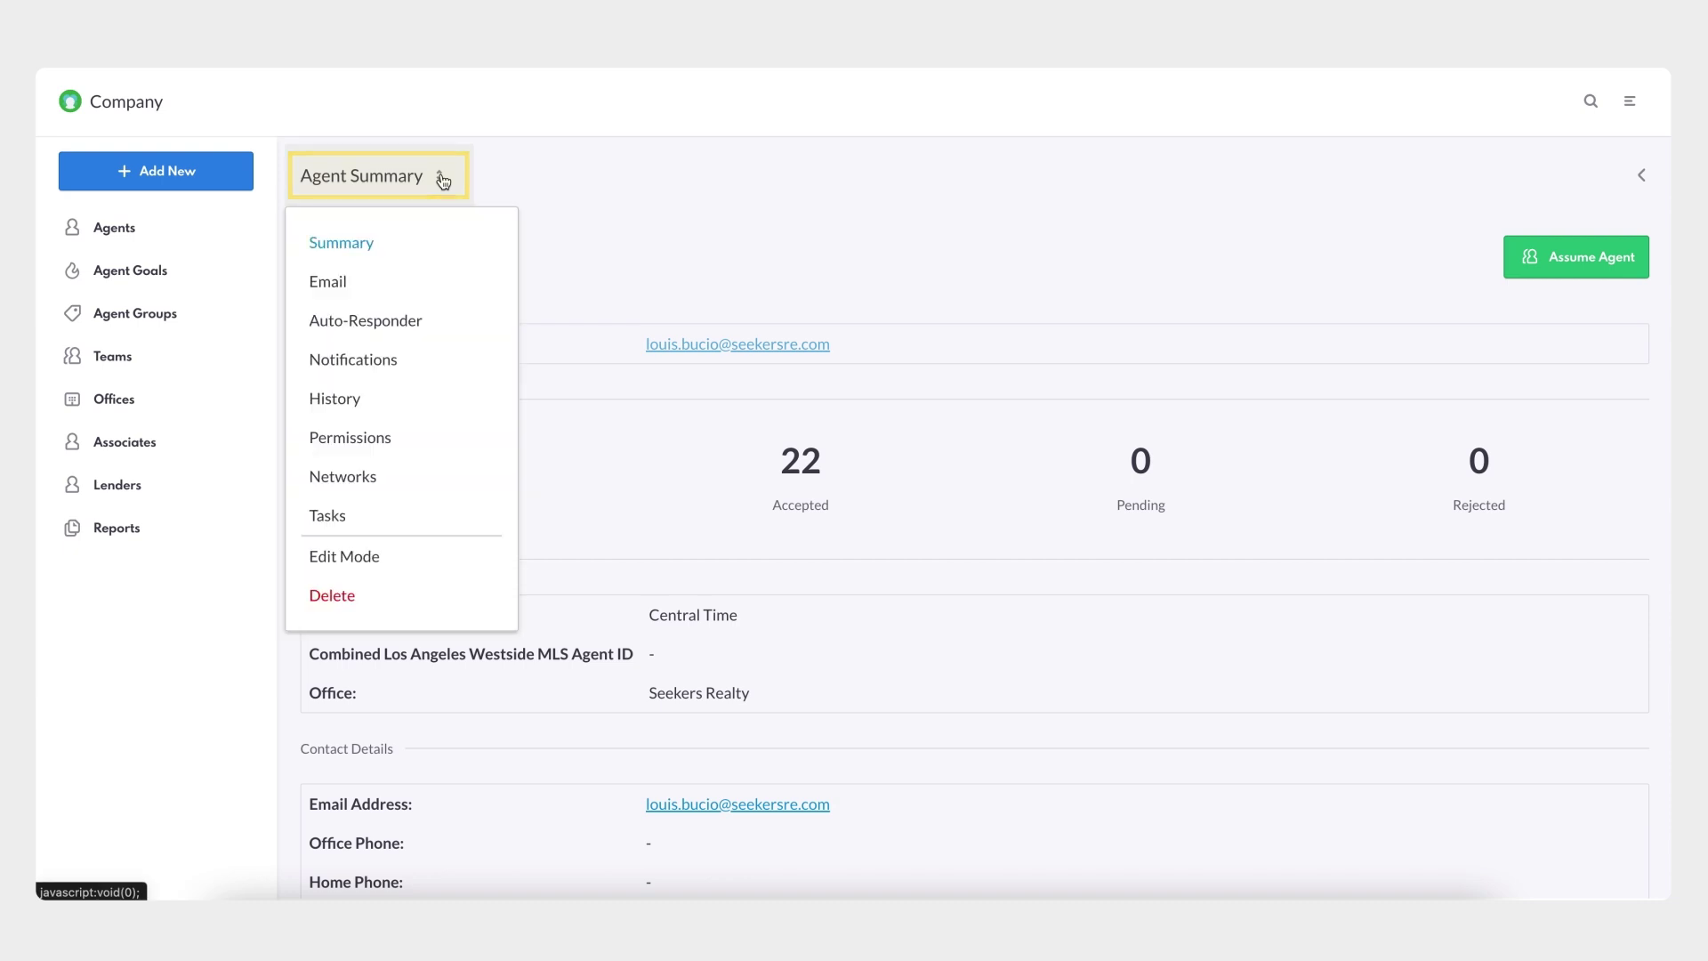
click(396, 442)
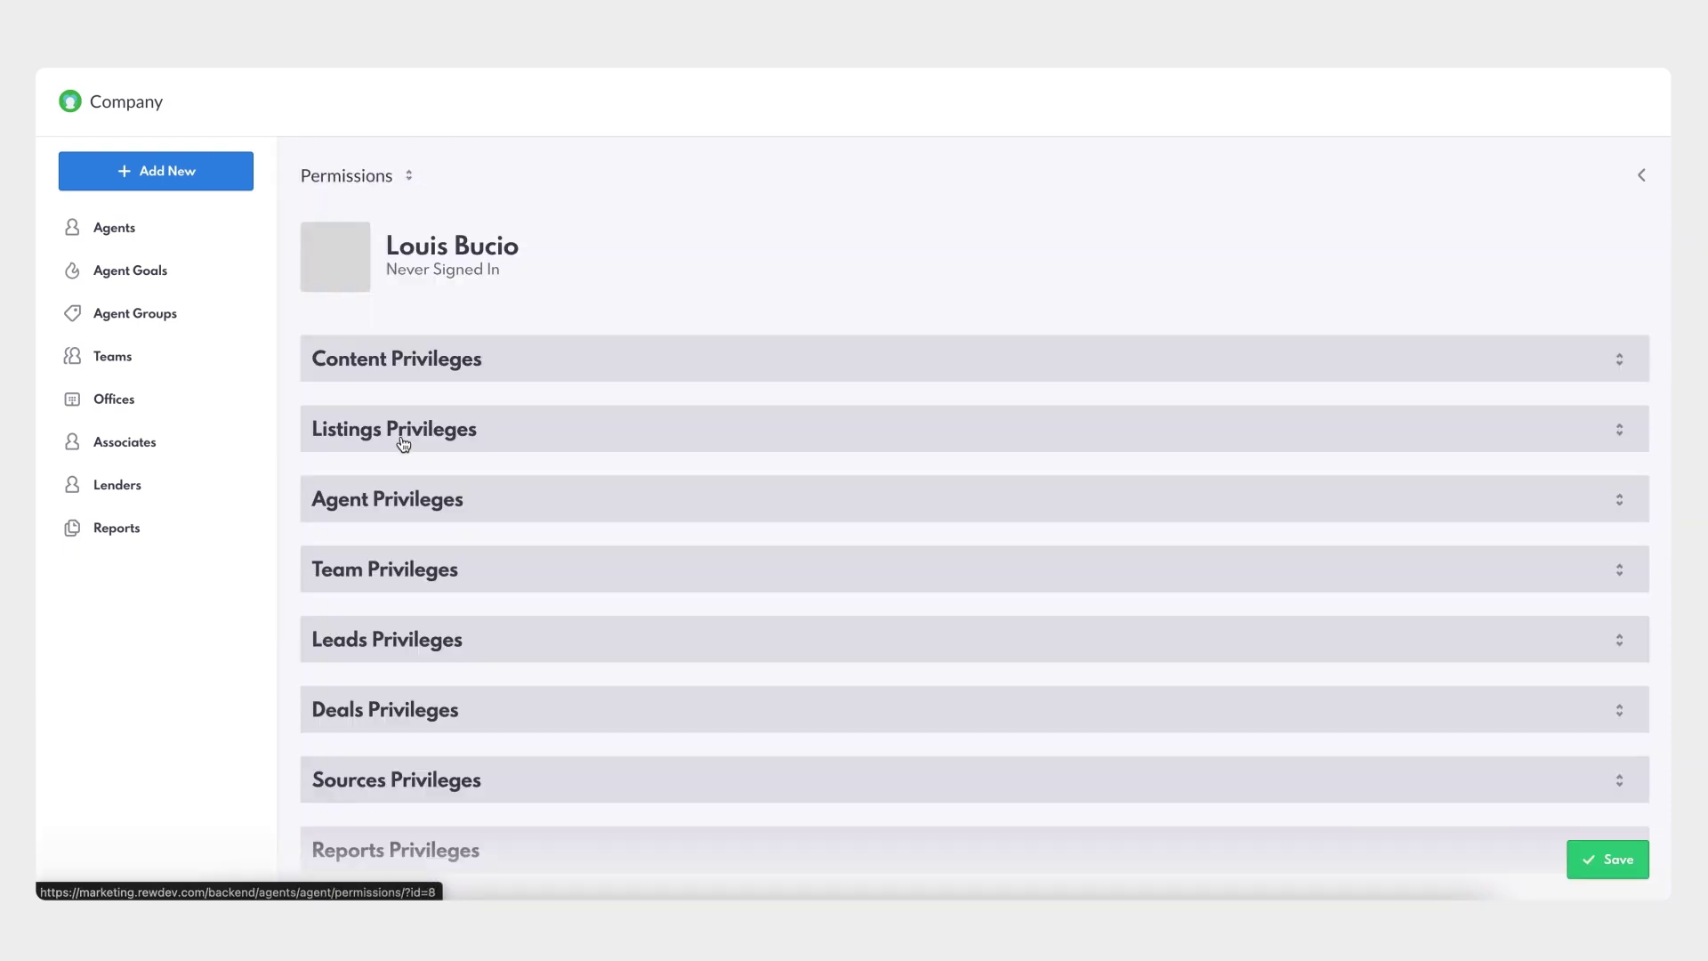
click(456, 436)
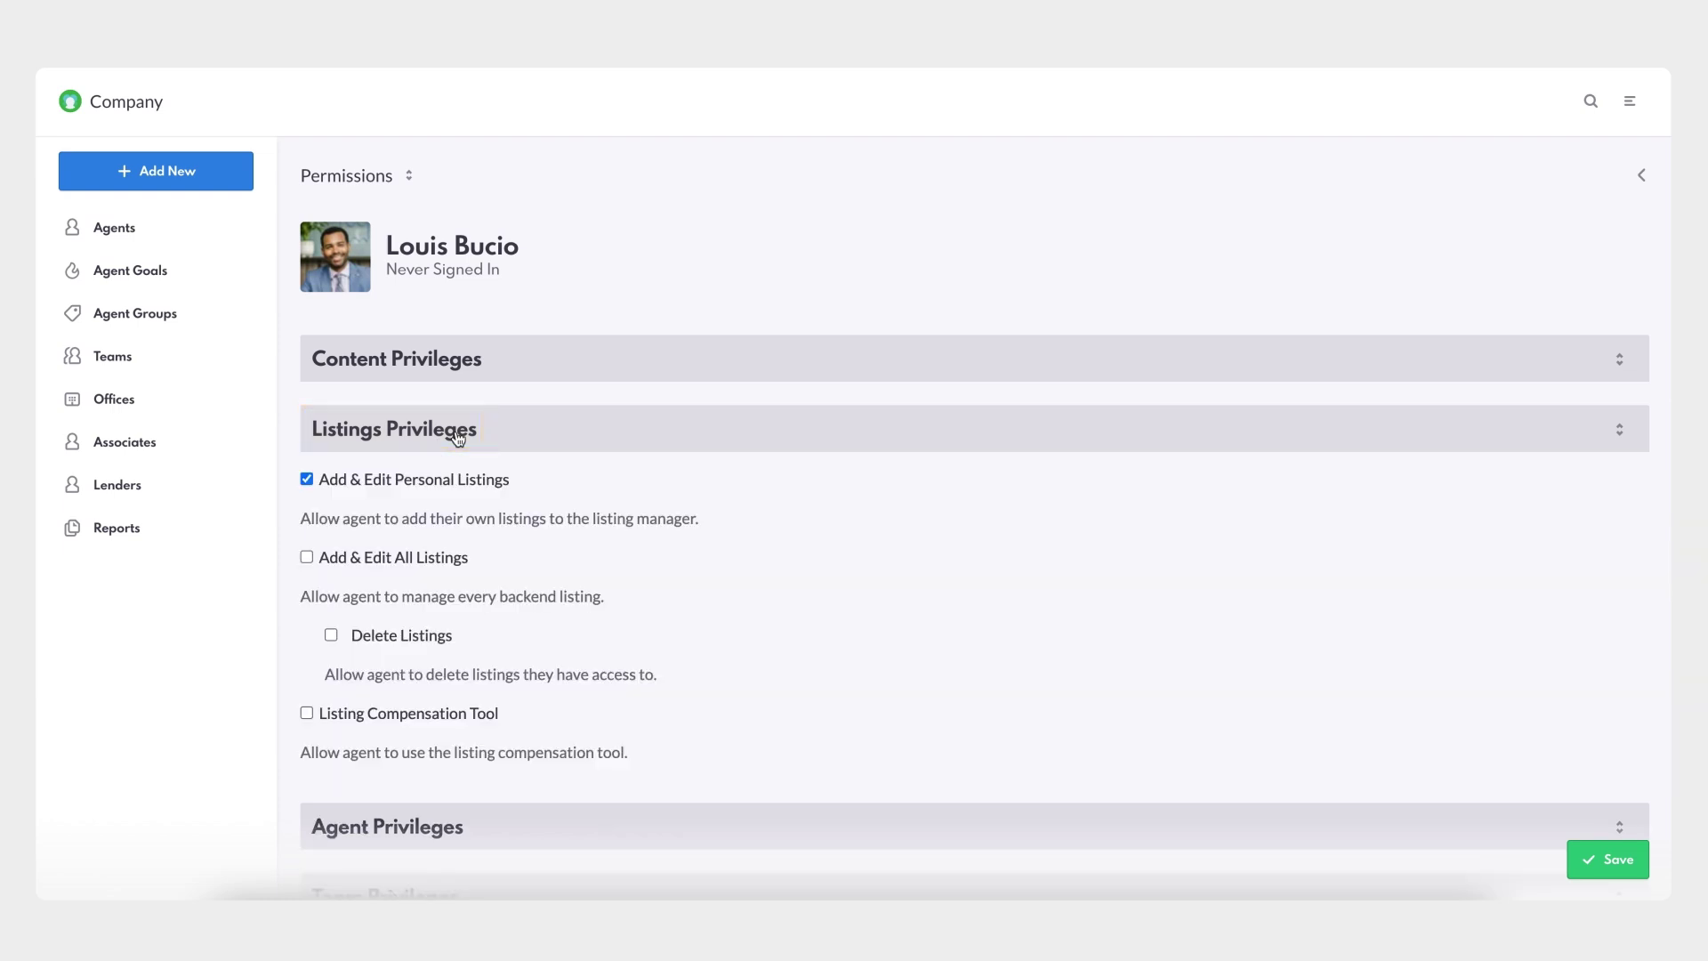
click(306, 714)
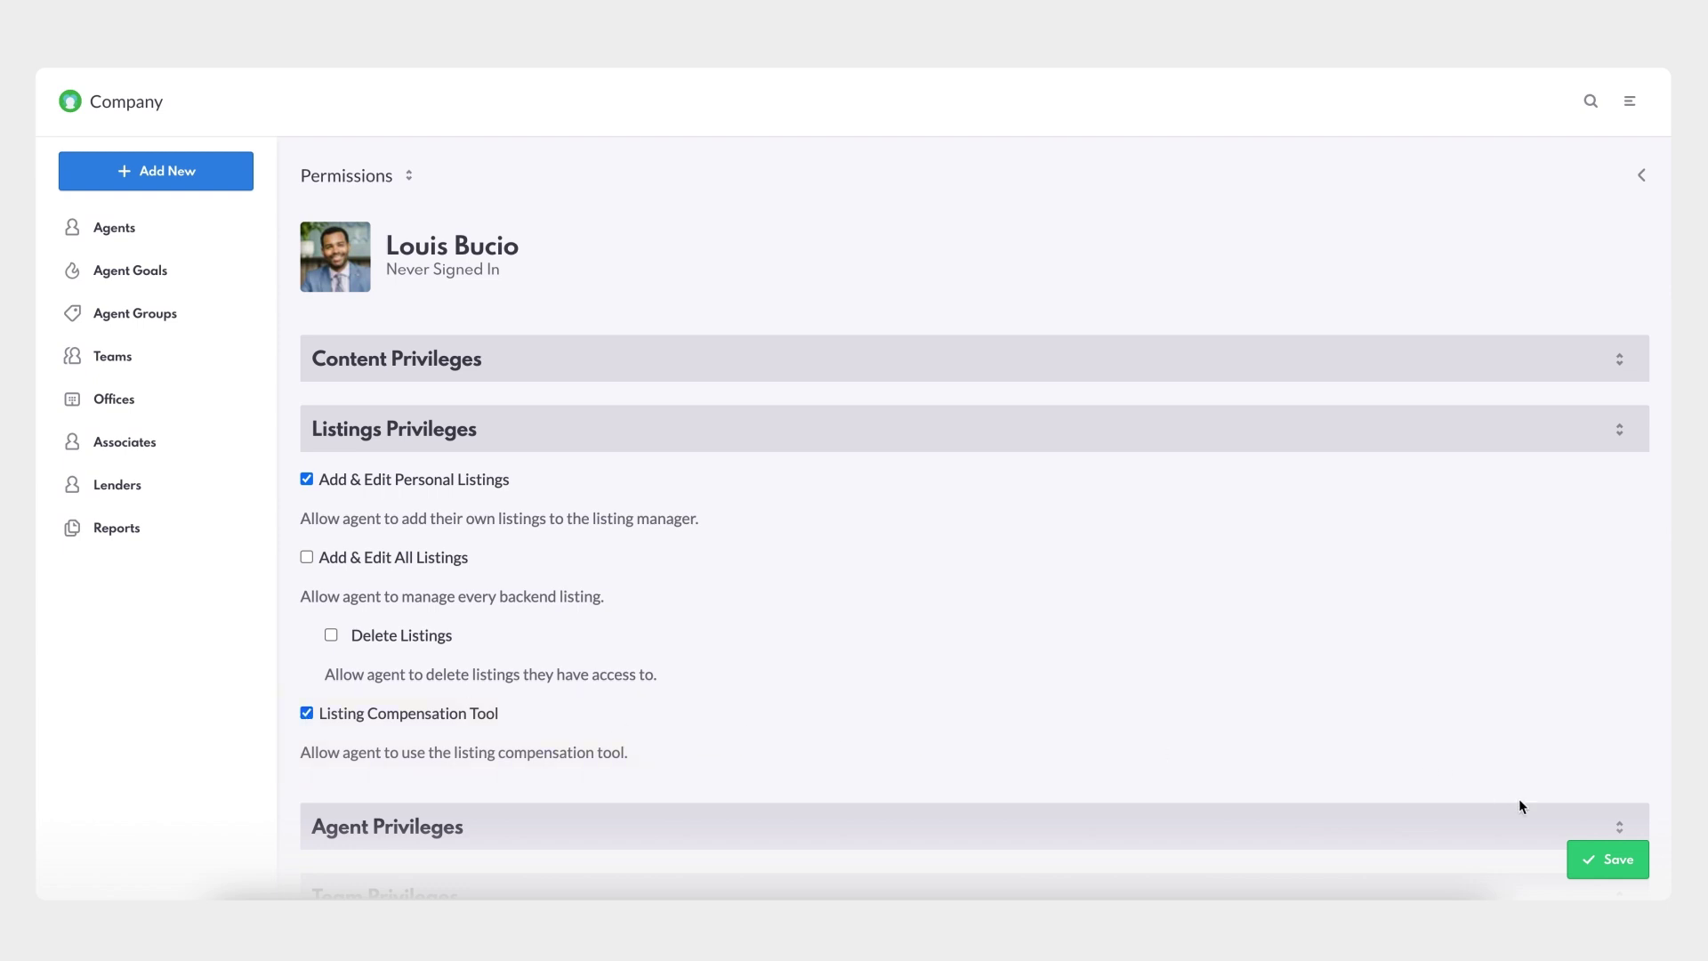
click(1595, 864)
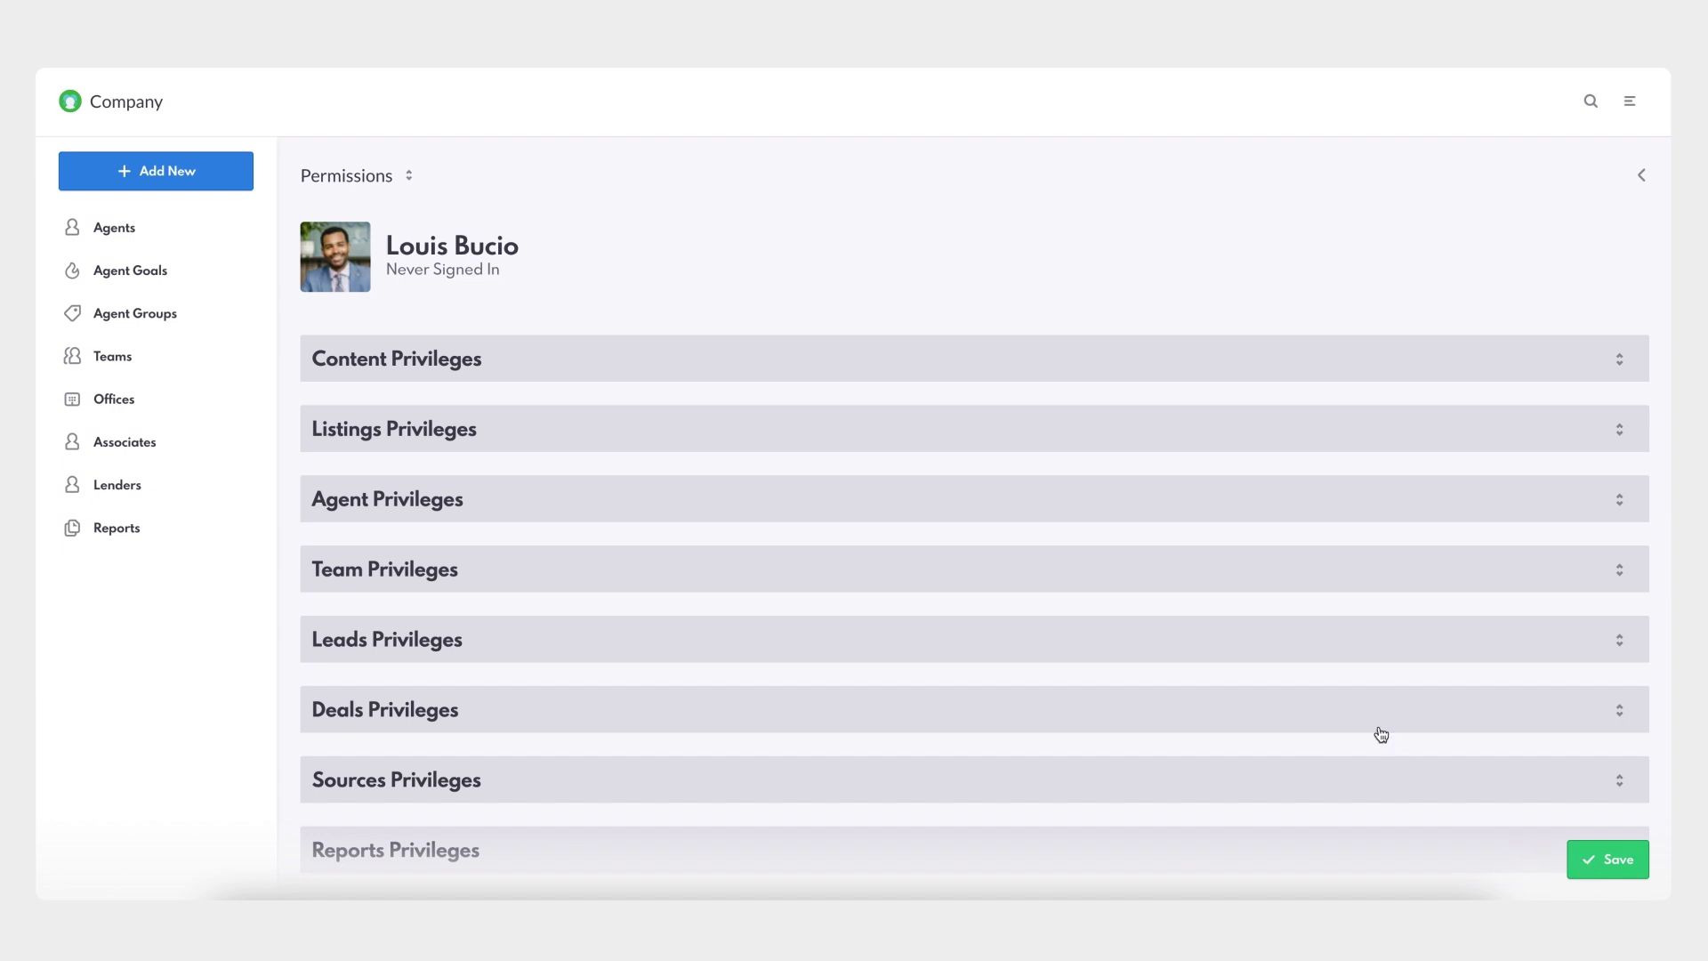
click(124, 230)
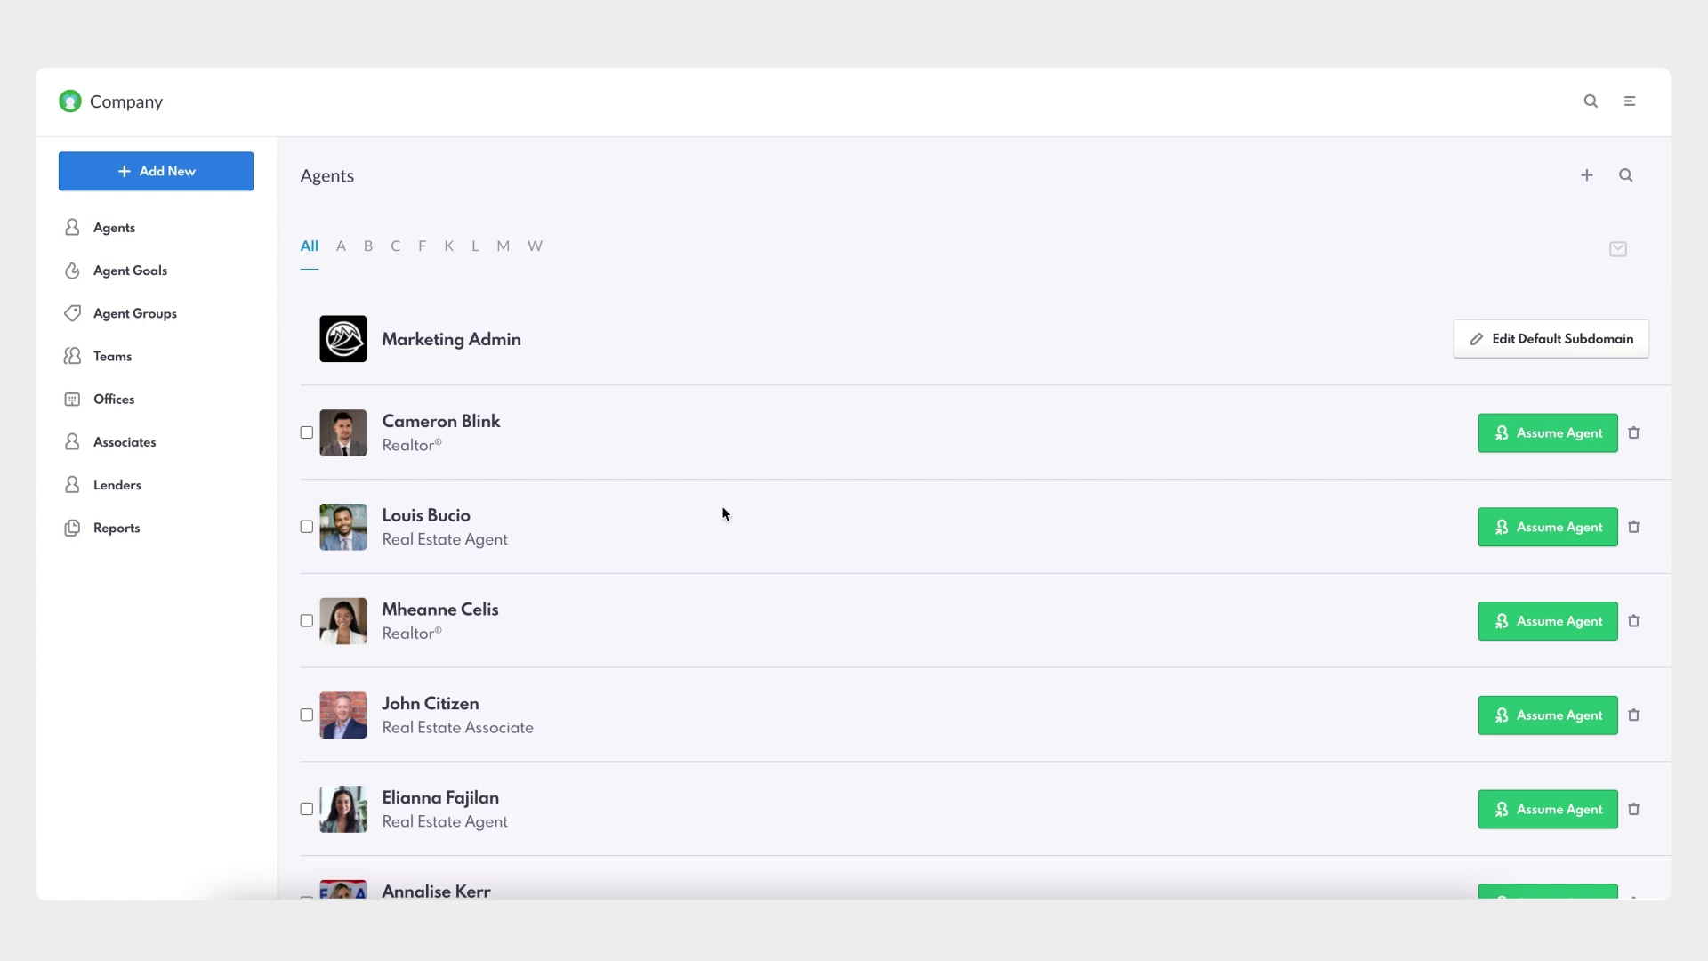
Assume the agent's account and open their Preferences page
click(1540, 536)
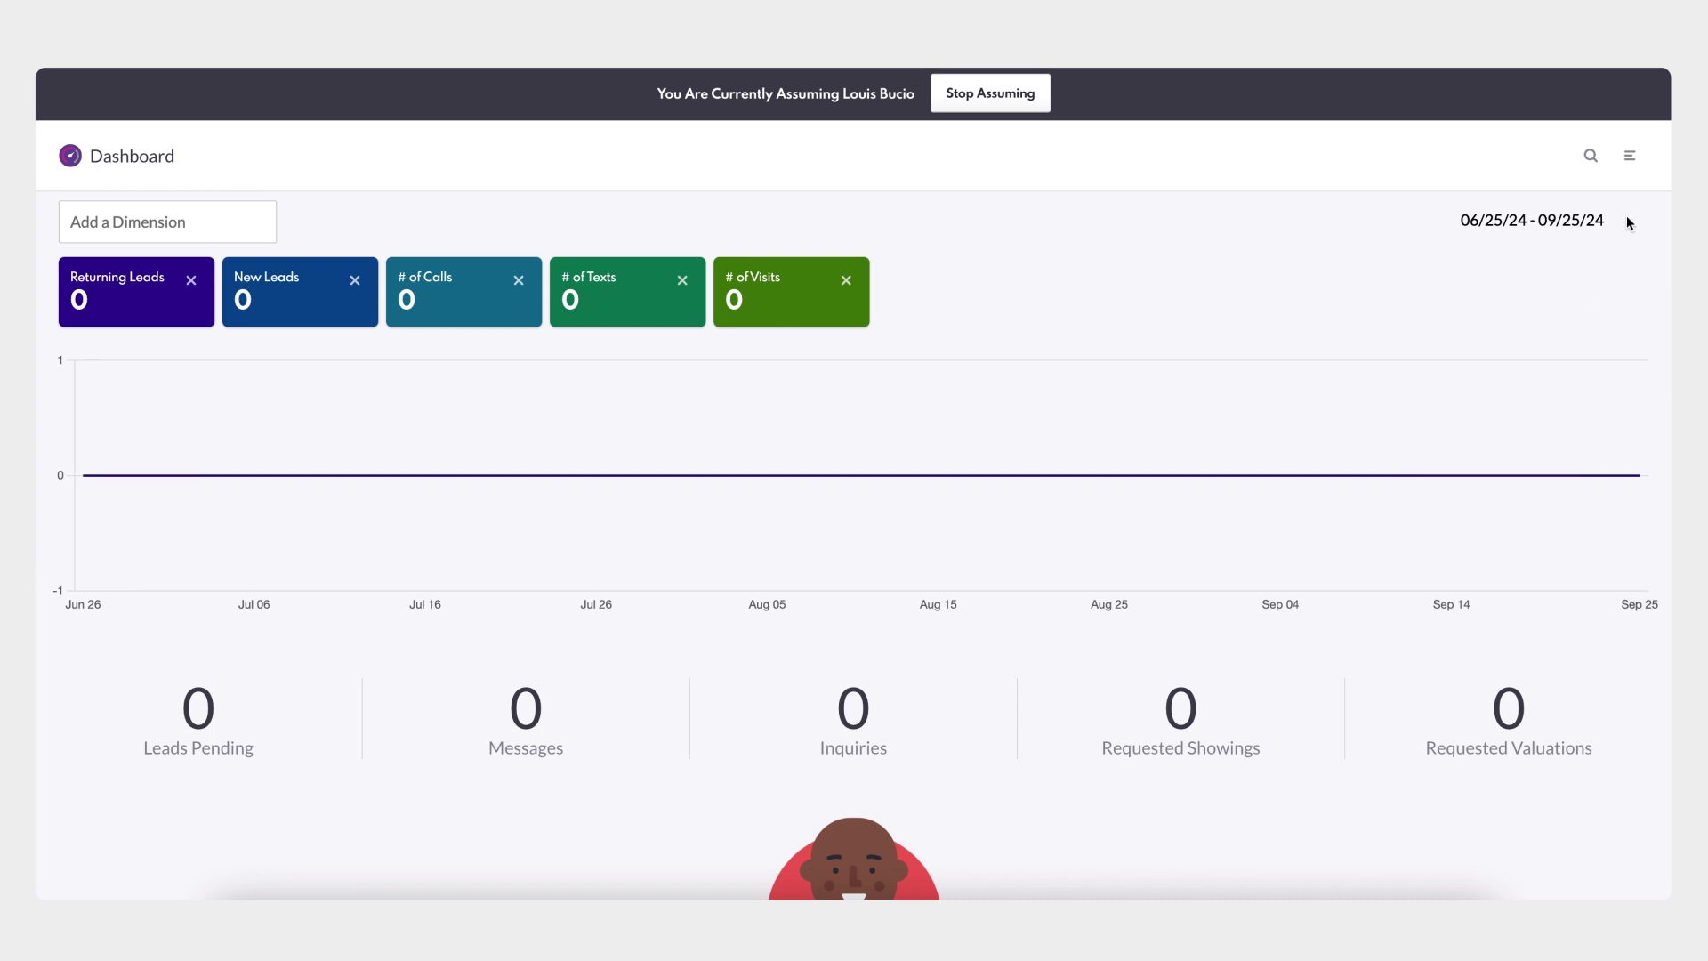
click(1633, 162)
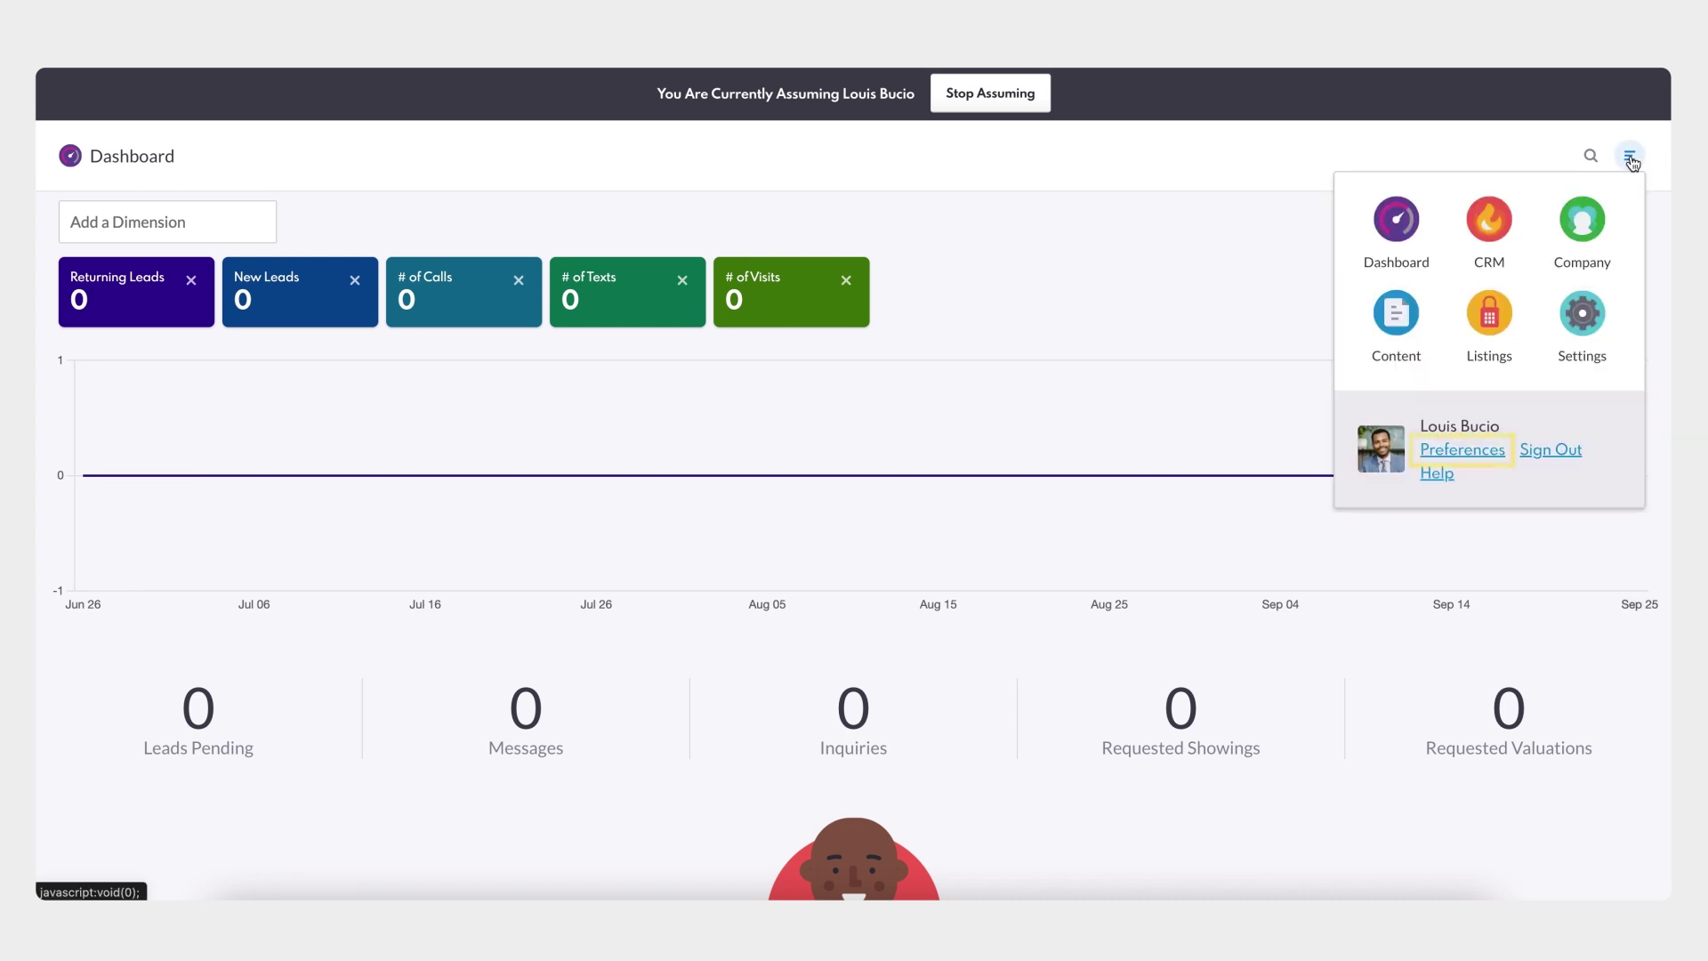
click(1493, 454)
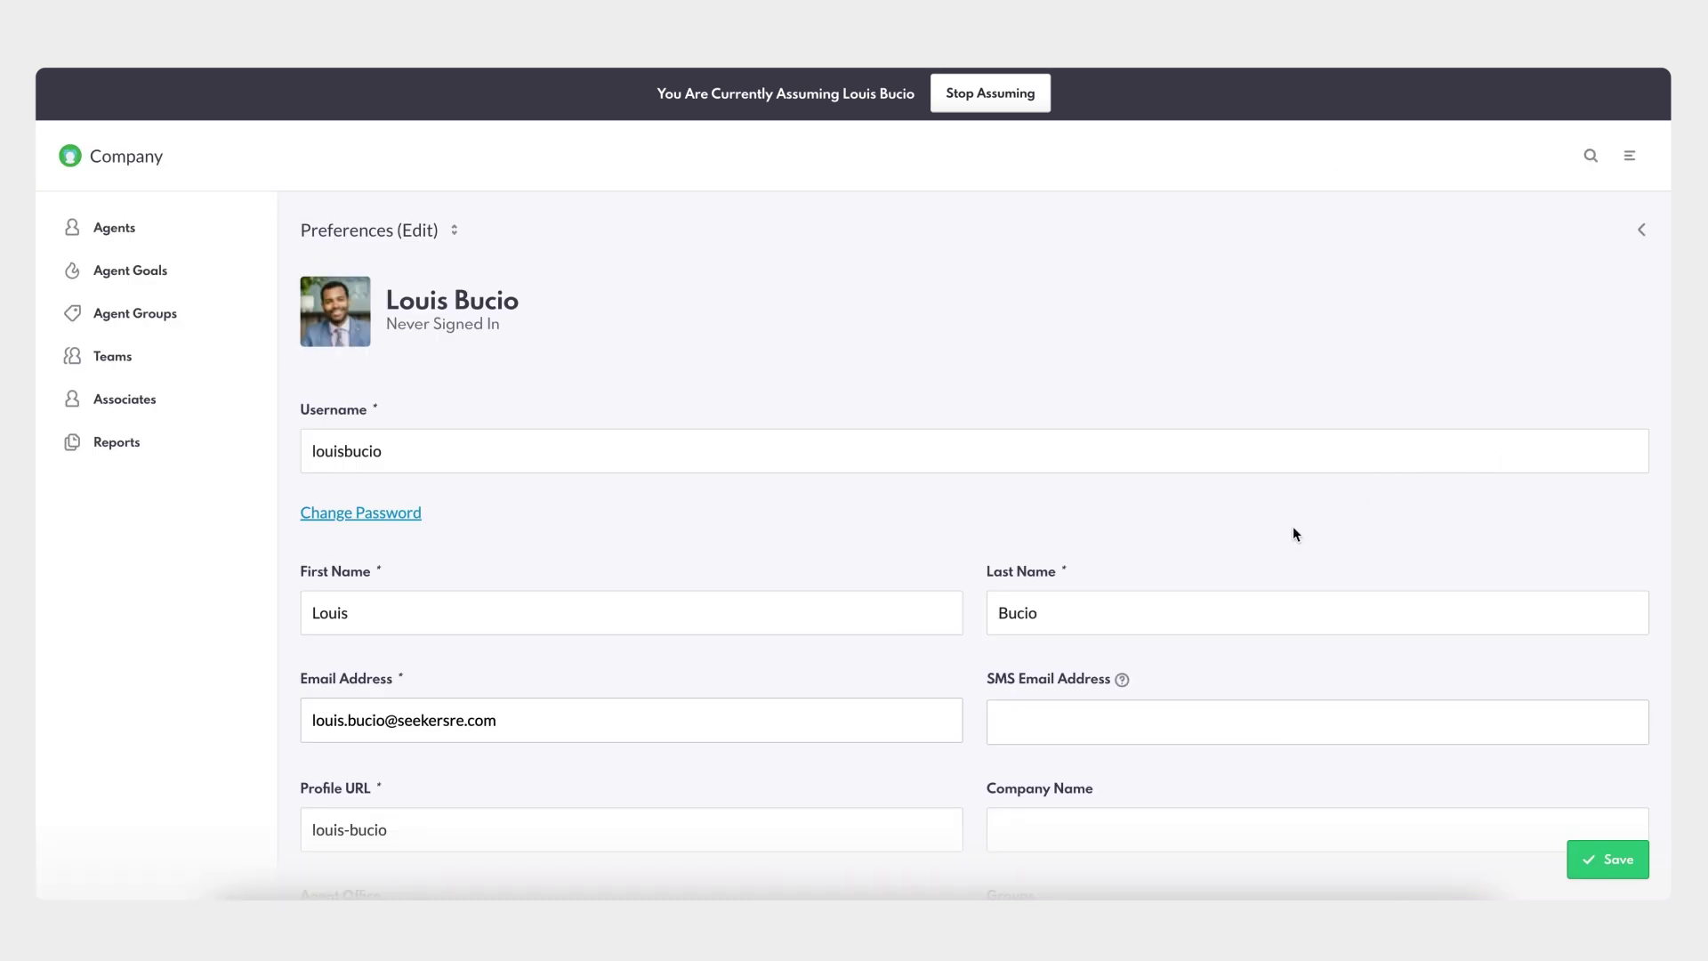
scroll(1293, 525, down, 2)
scroll(1293, 528, down, 12)
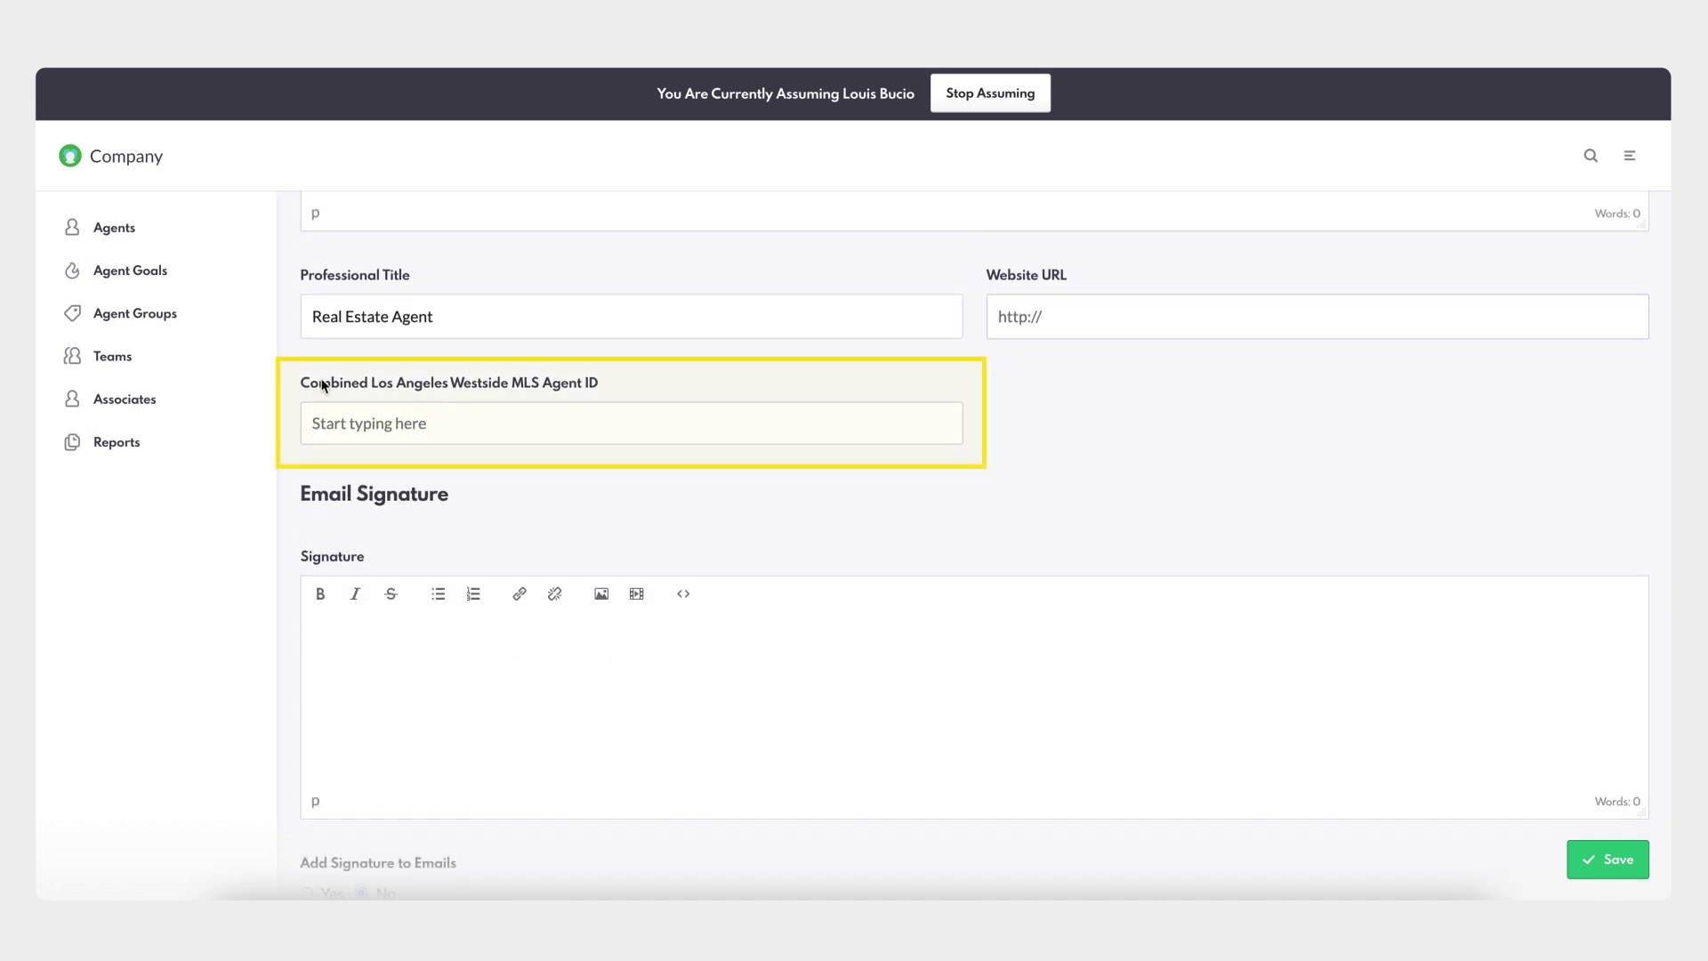
click(442, 424)
text(3675118)
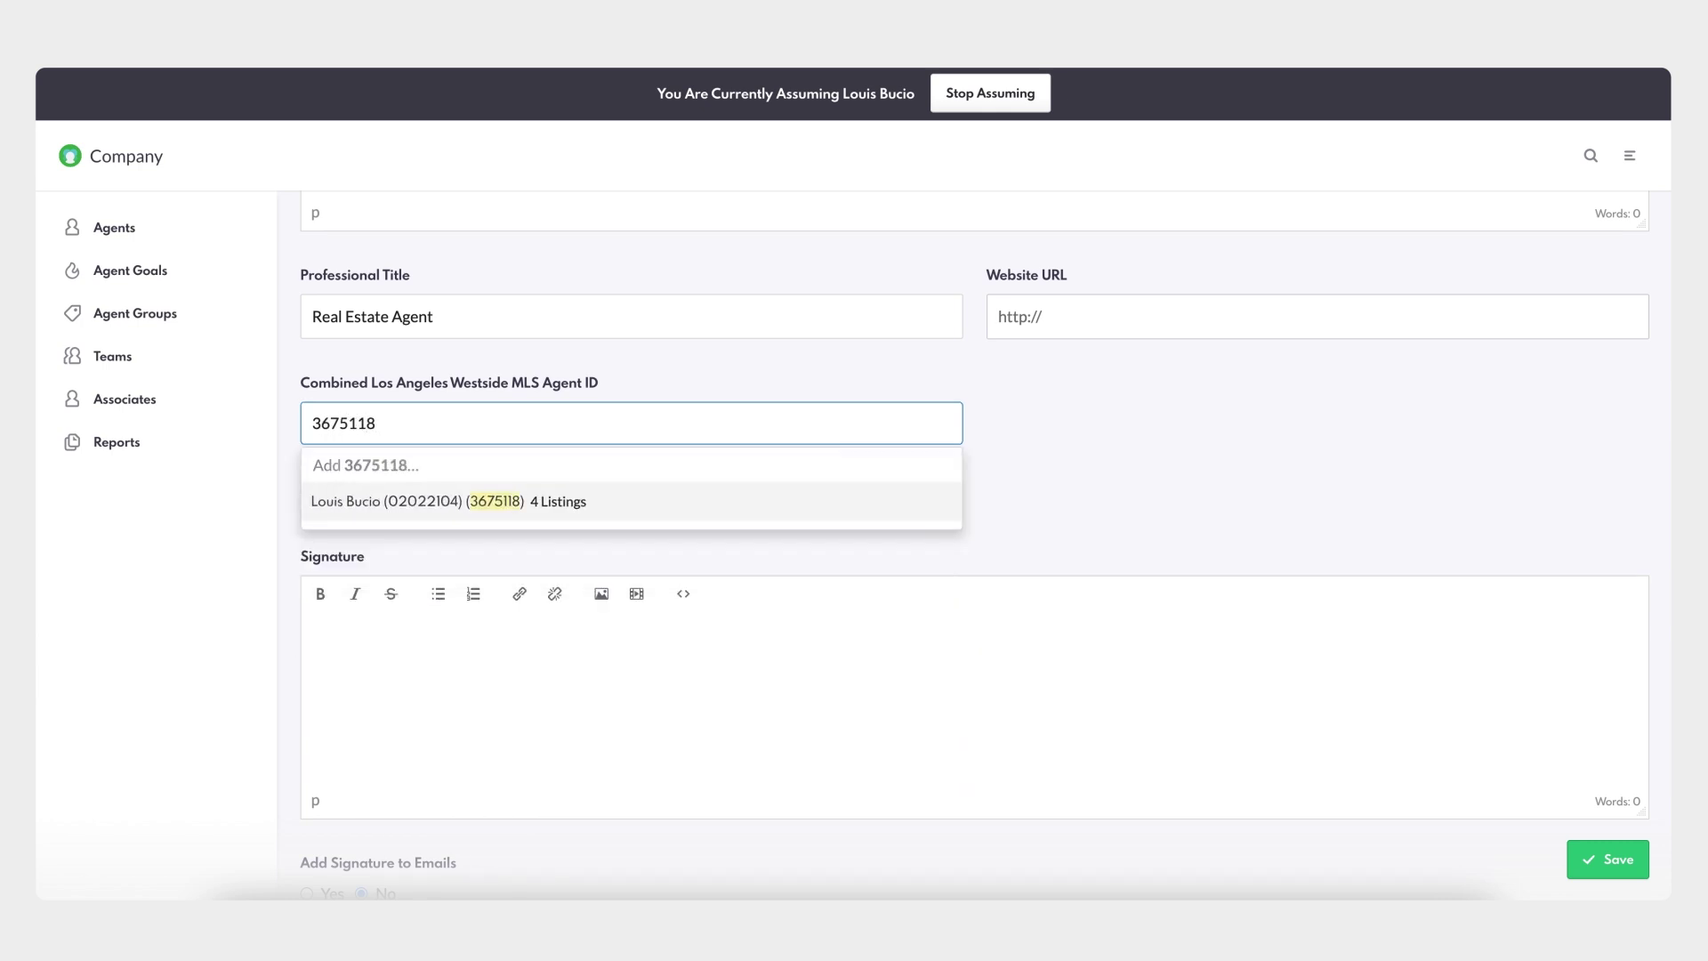
click(457, 500)
click(1010, 489)
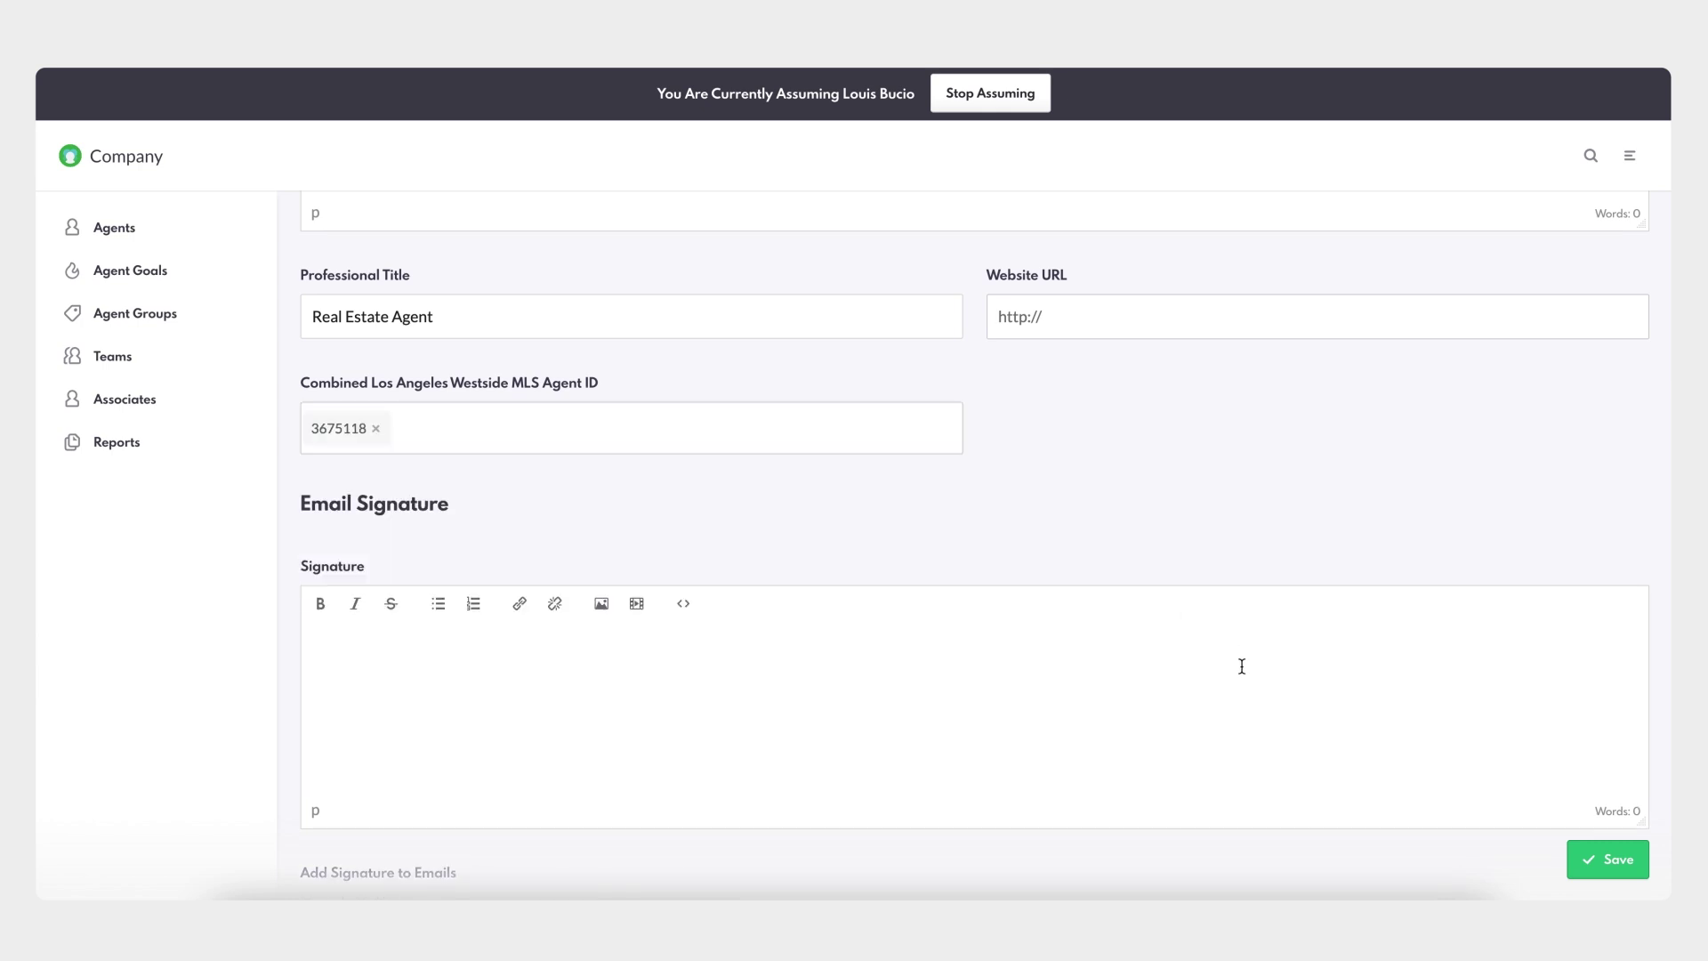
click(1602, 864)
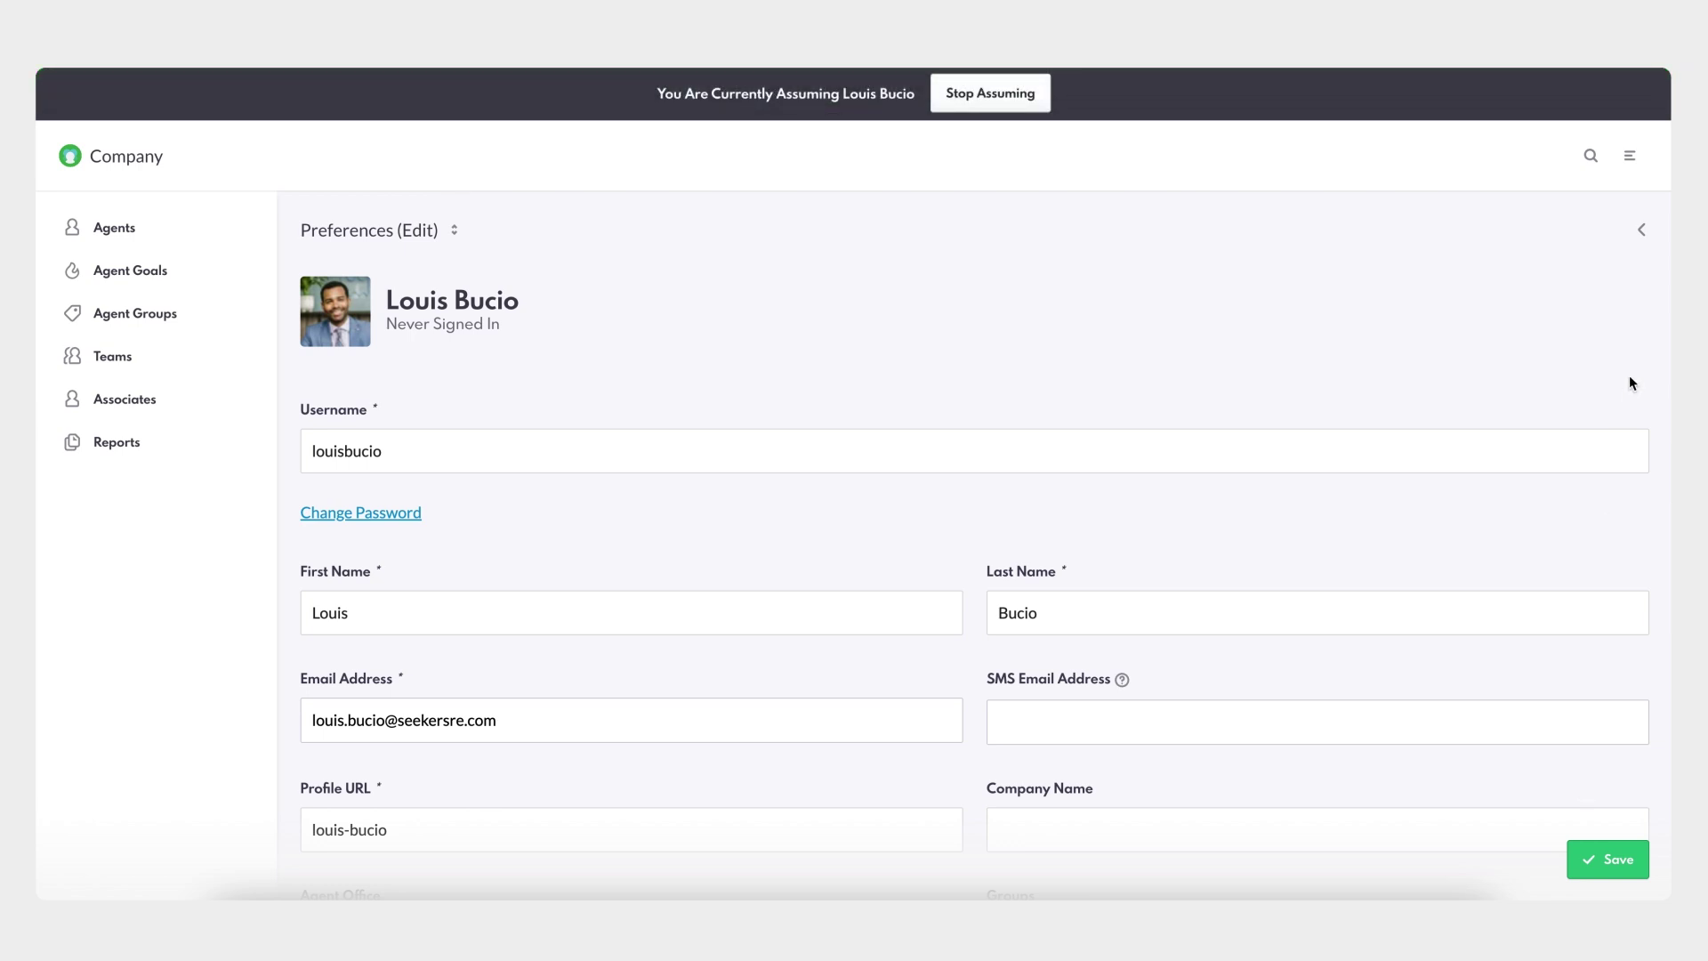
click(1630, 159)
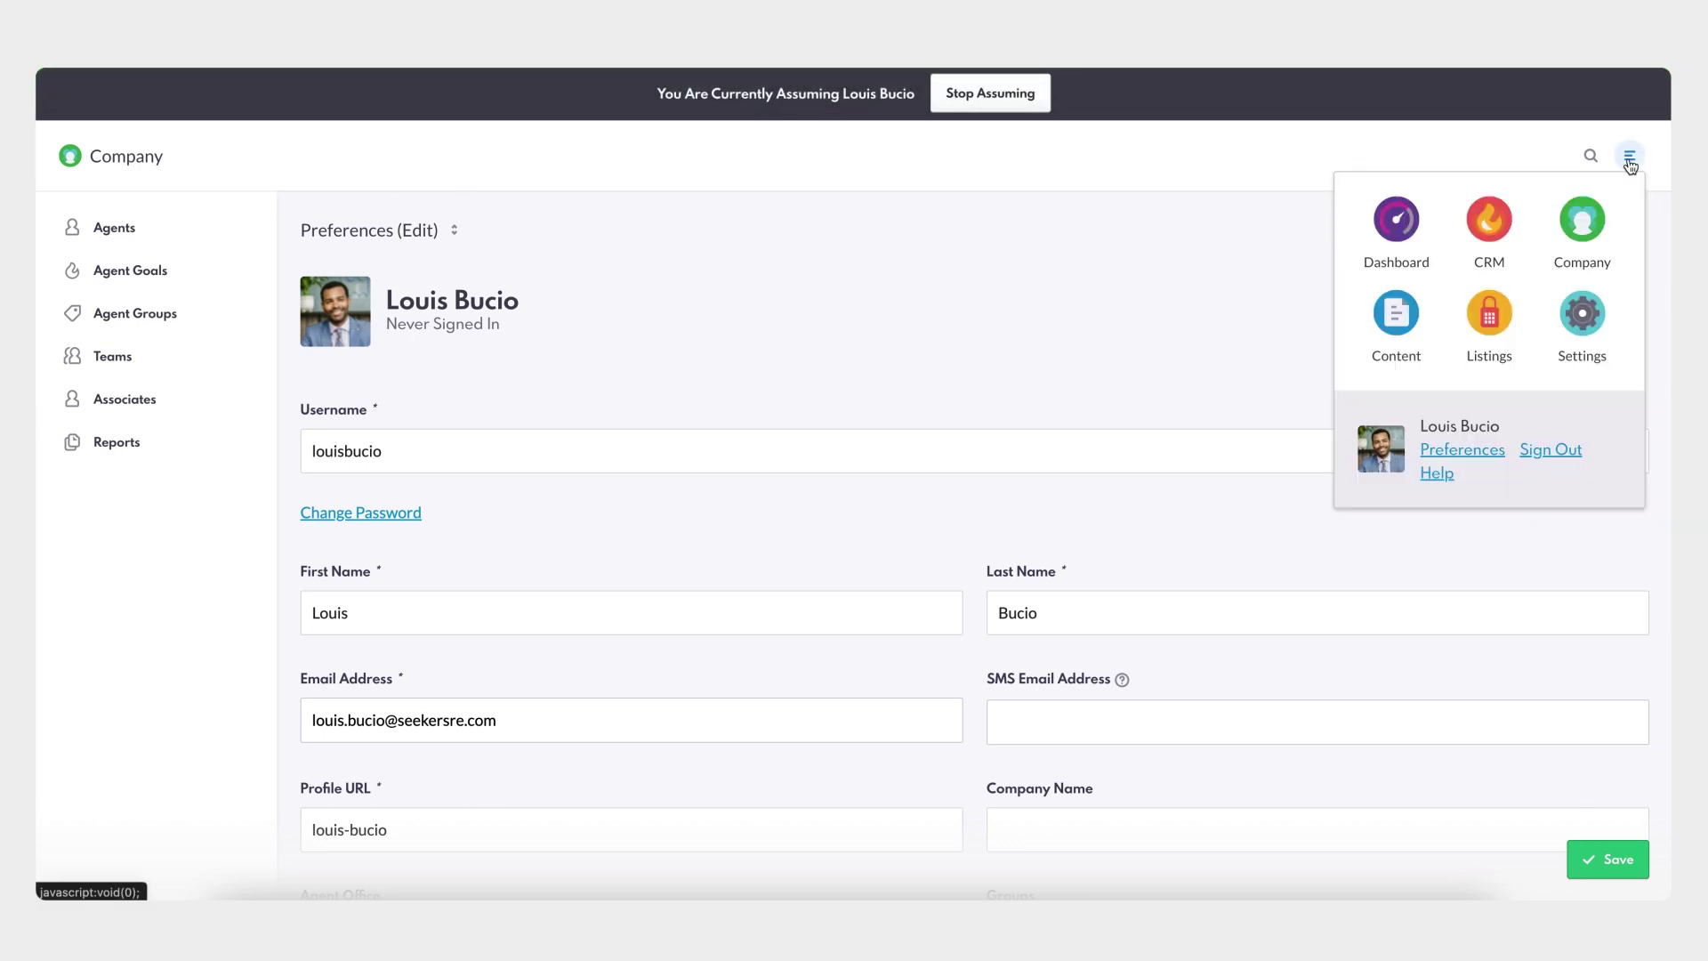
click(1493, 316)
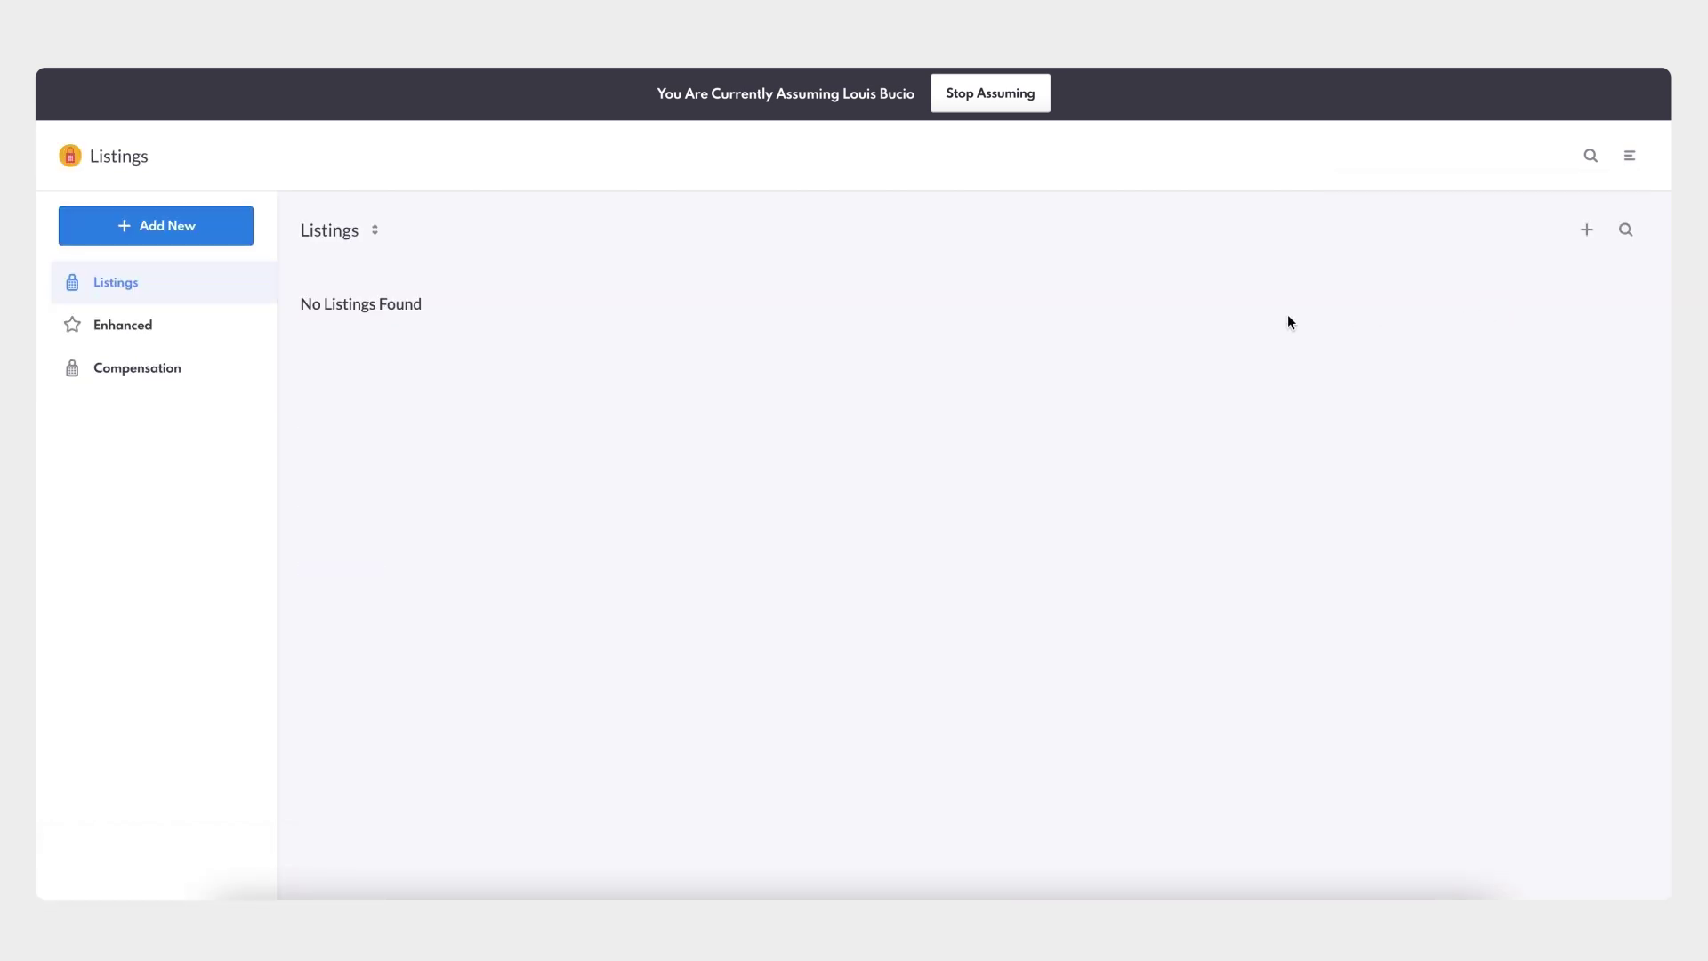
click(153, 373)
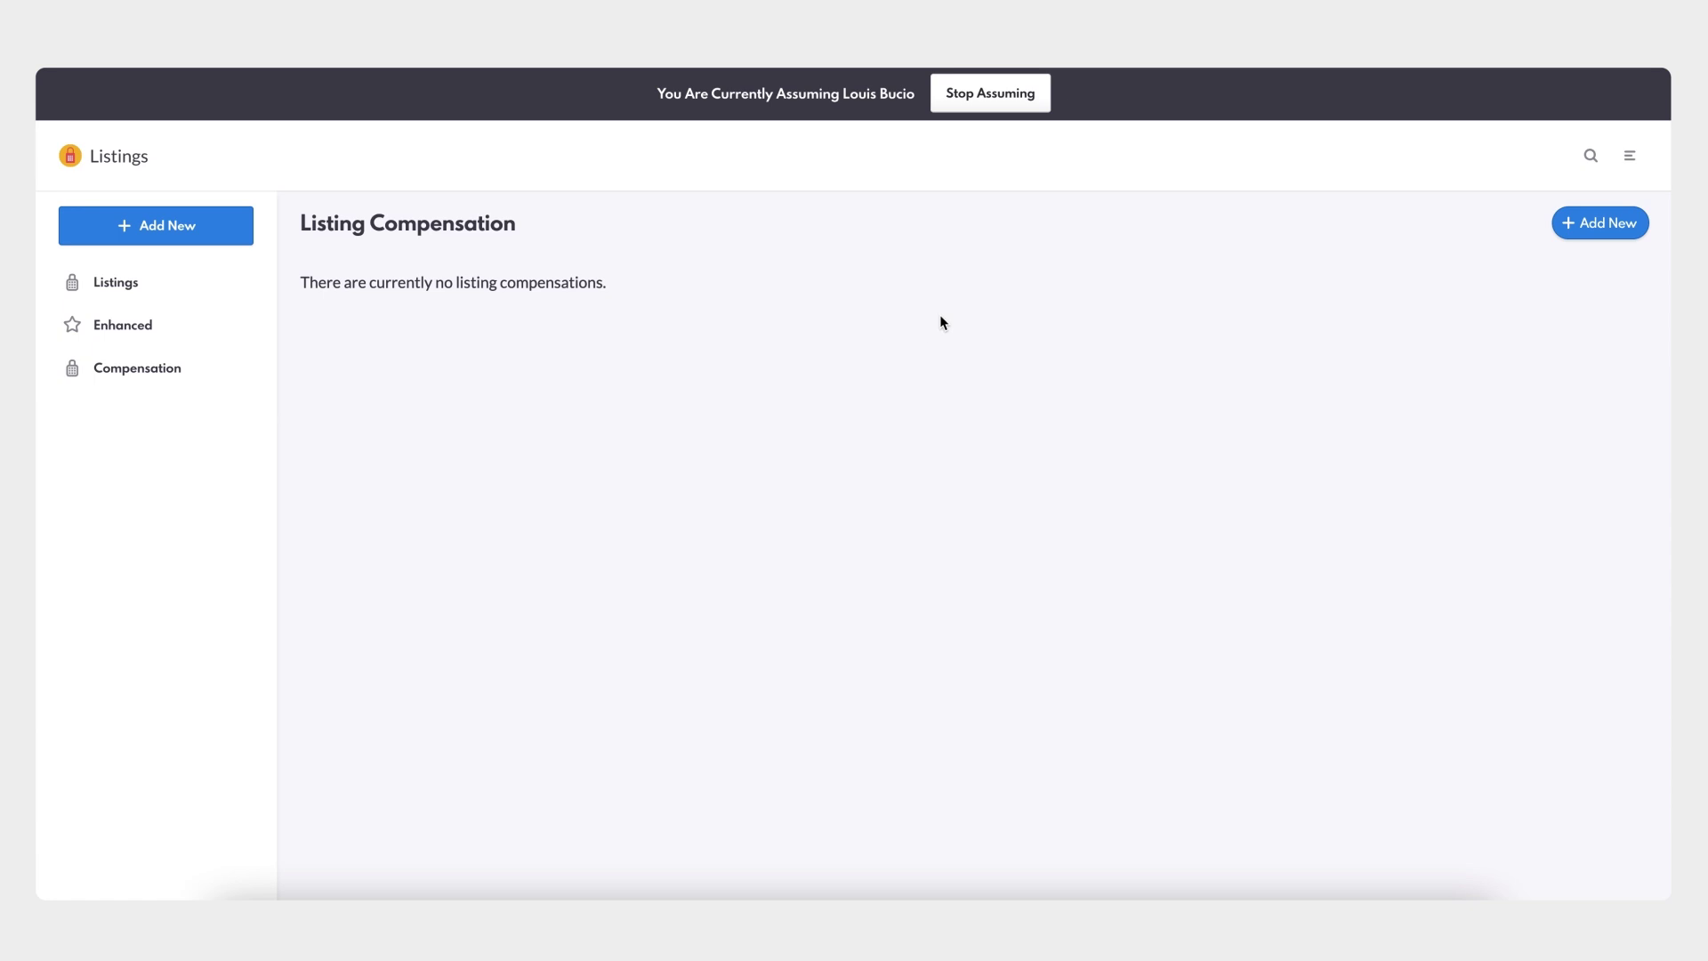
click(1586, 224)
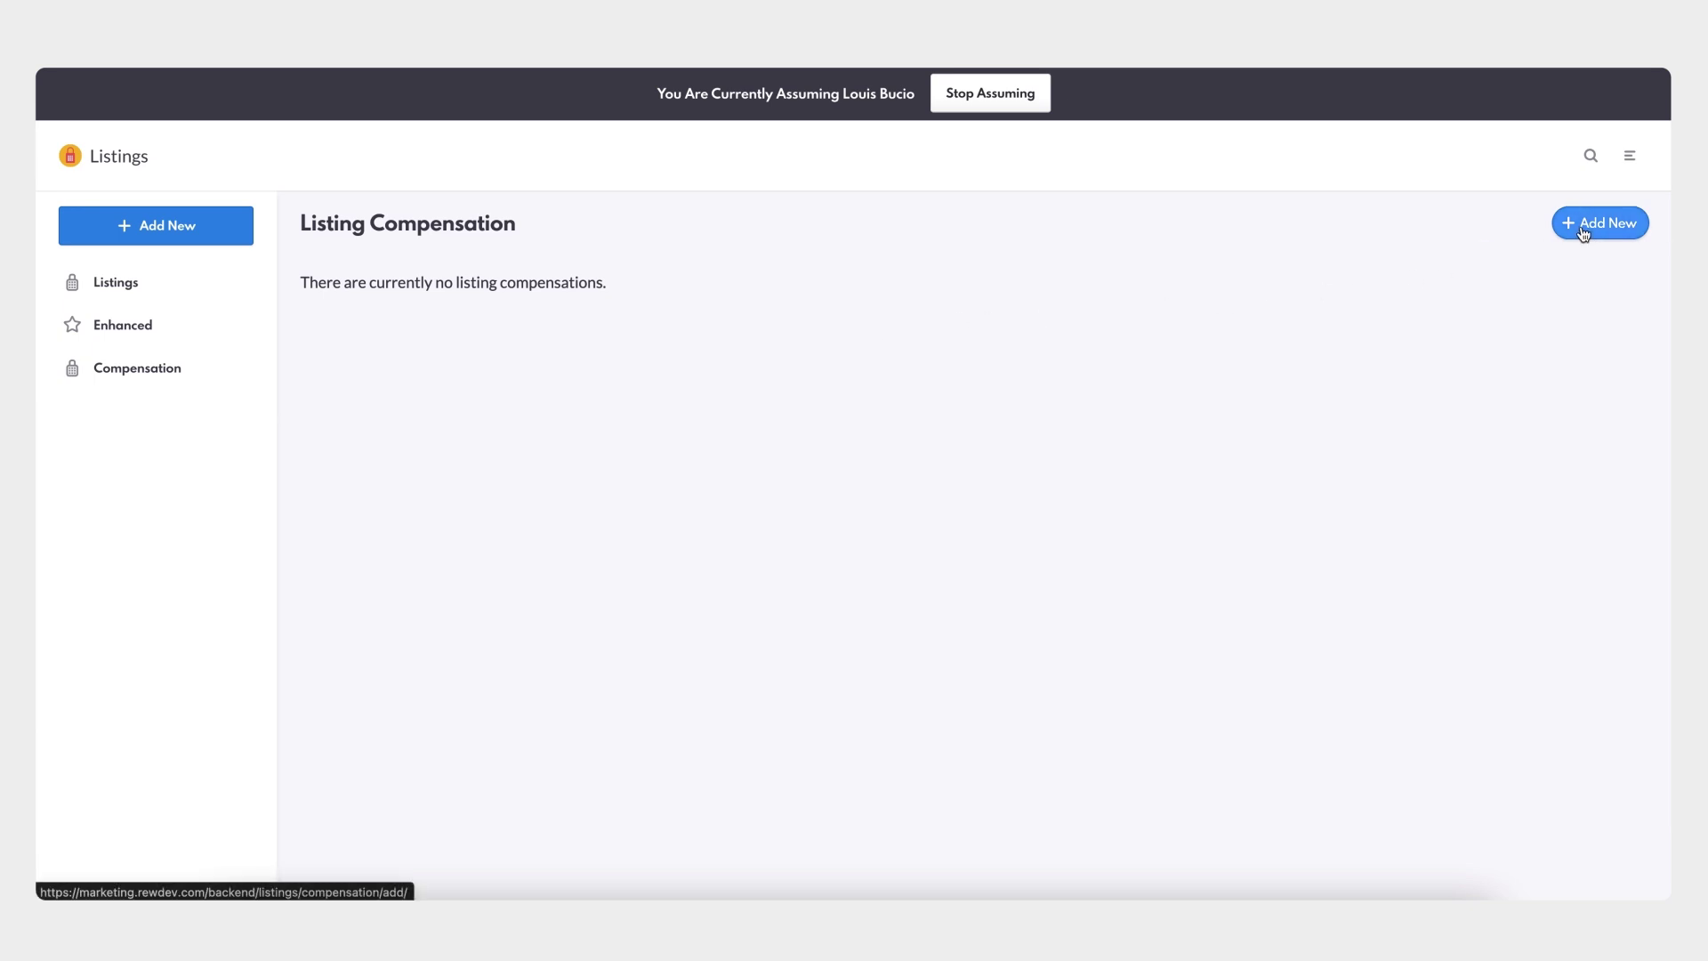
click(978, 548)
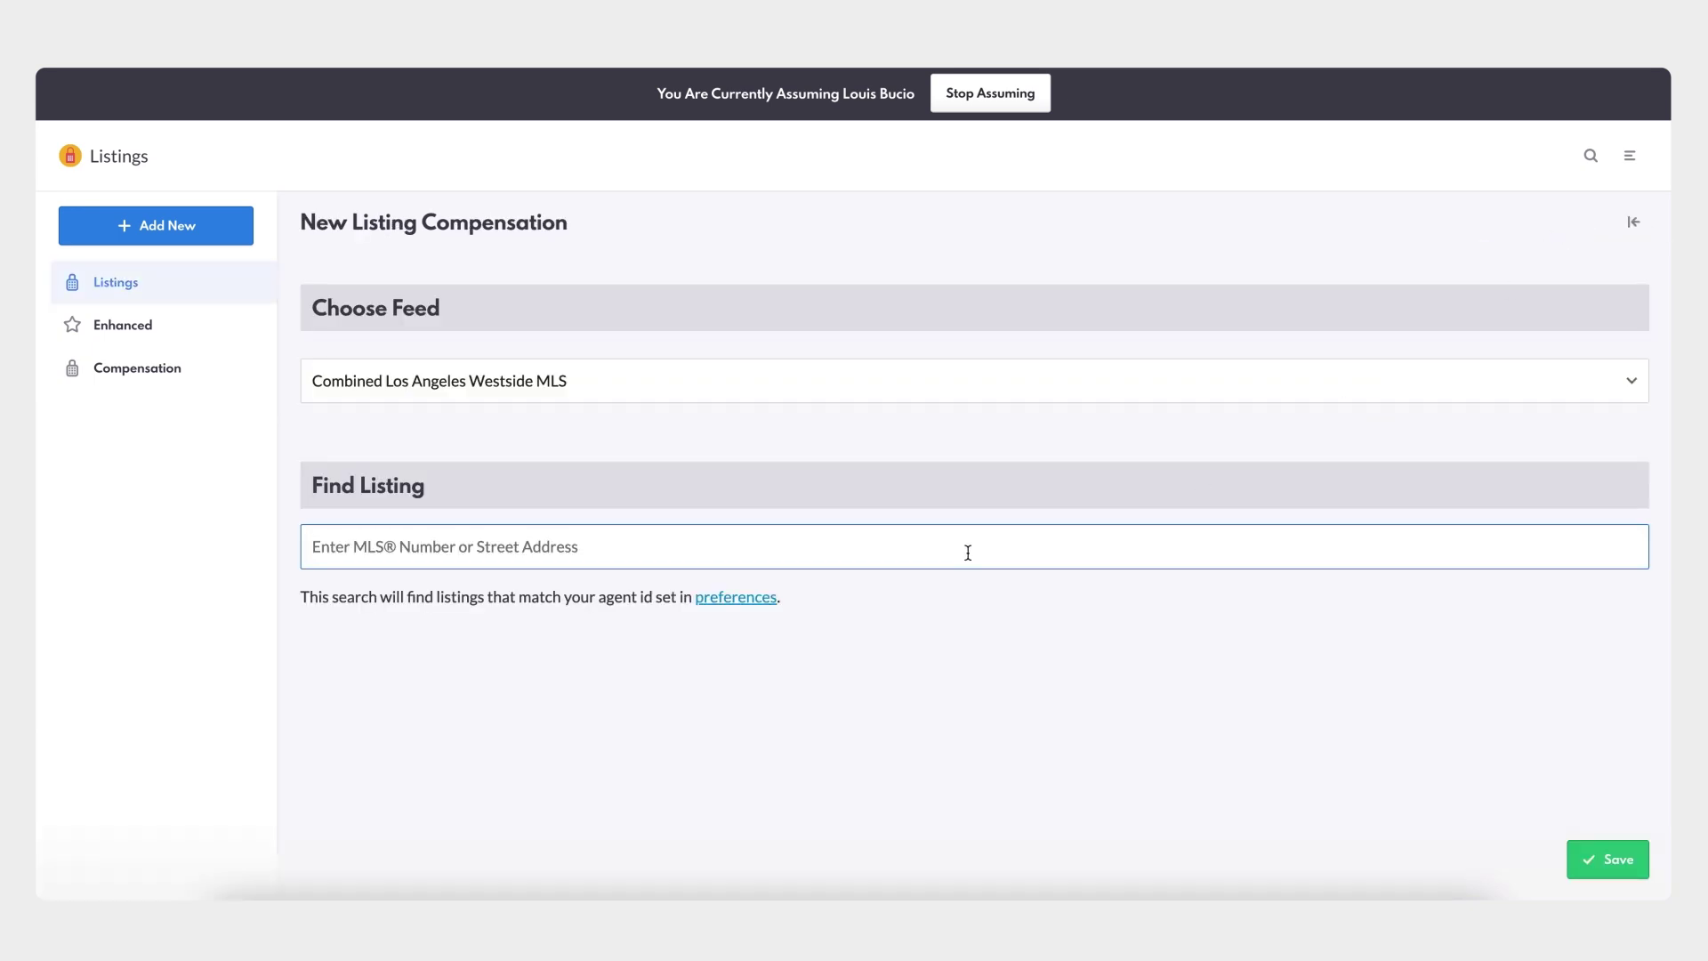
text(2)
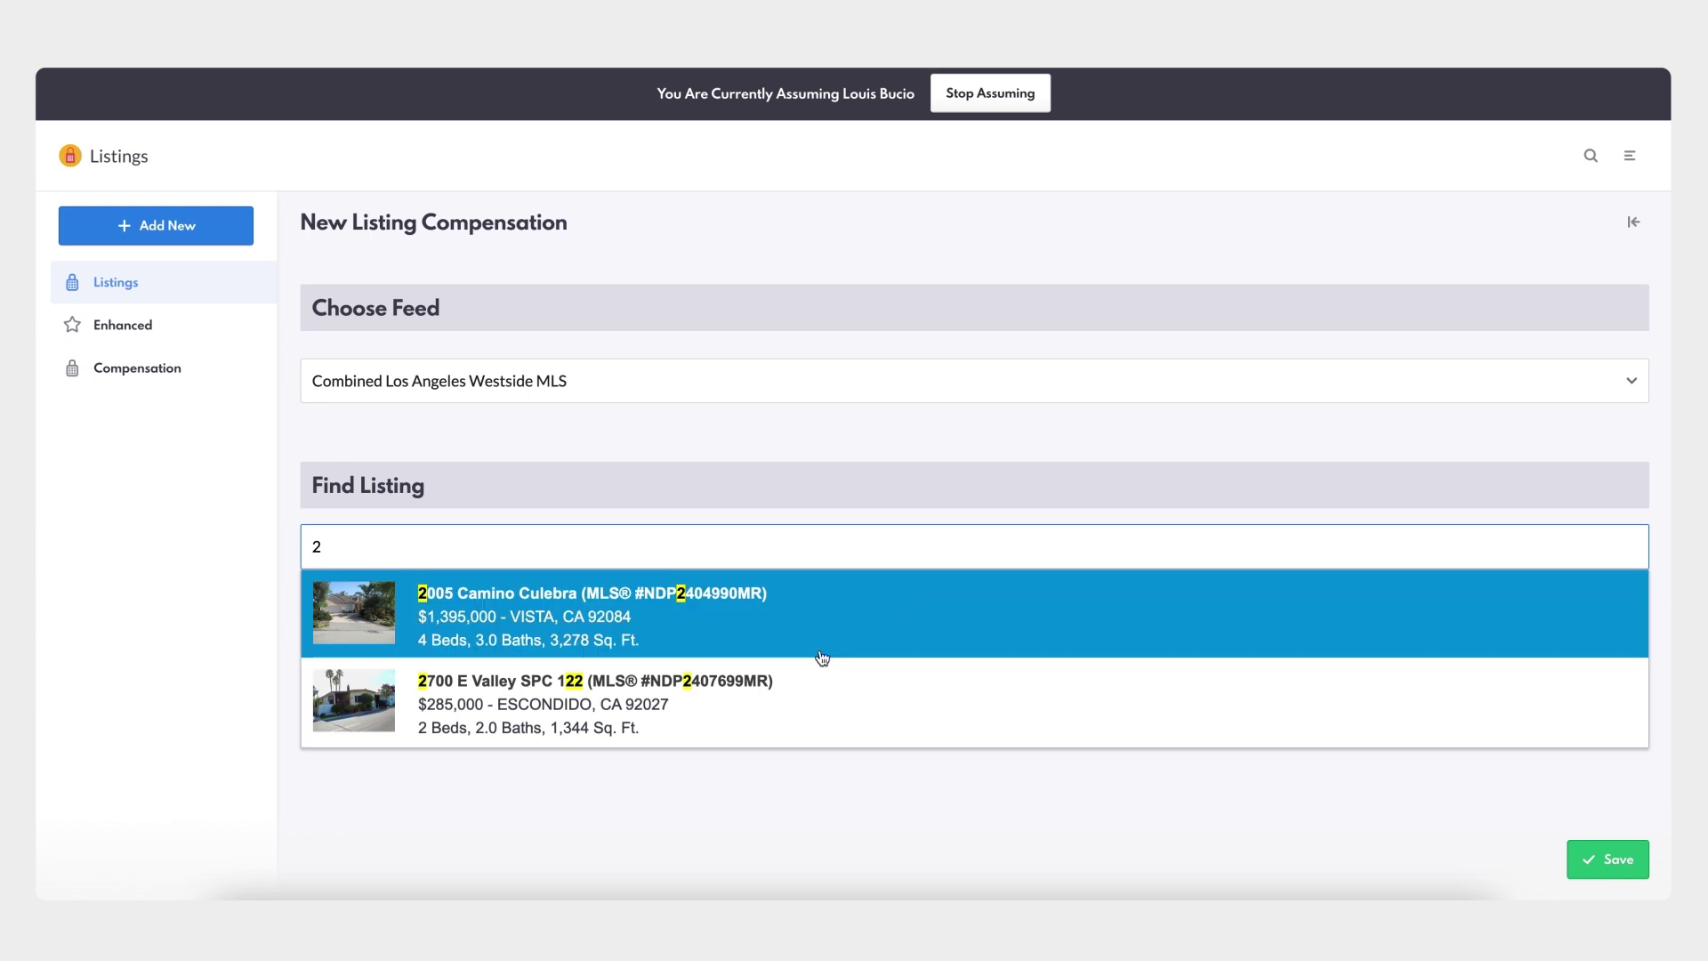
click(819, 645)
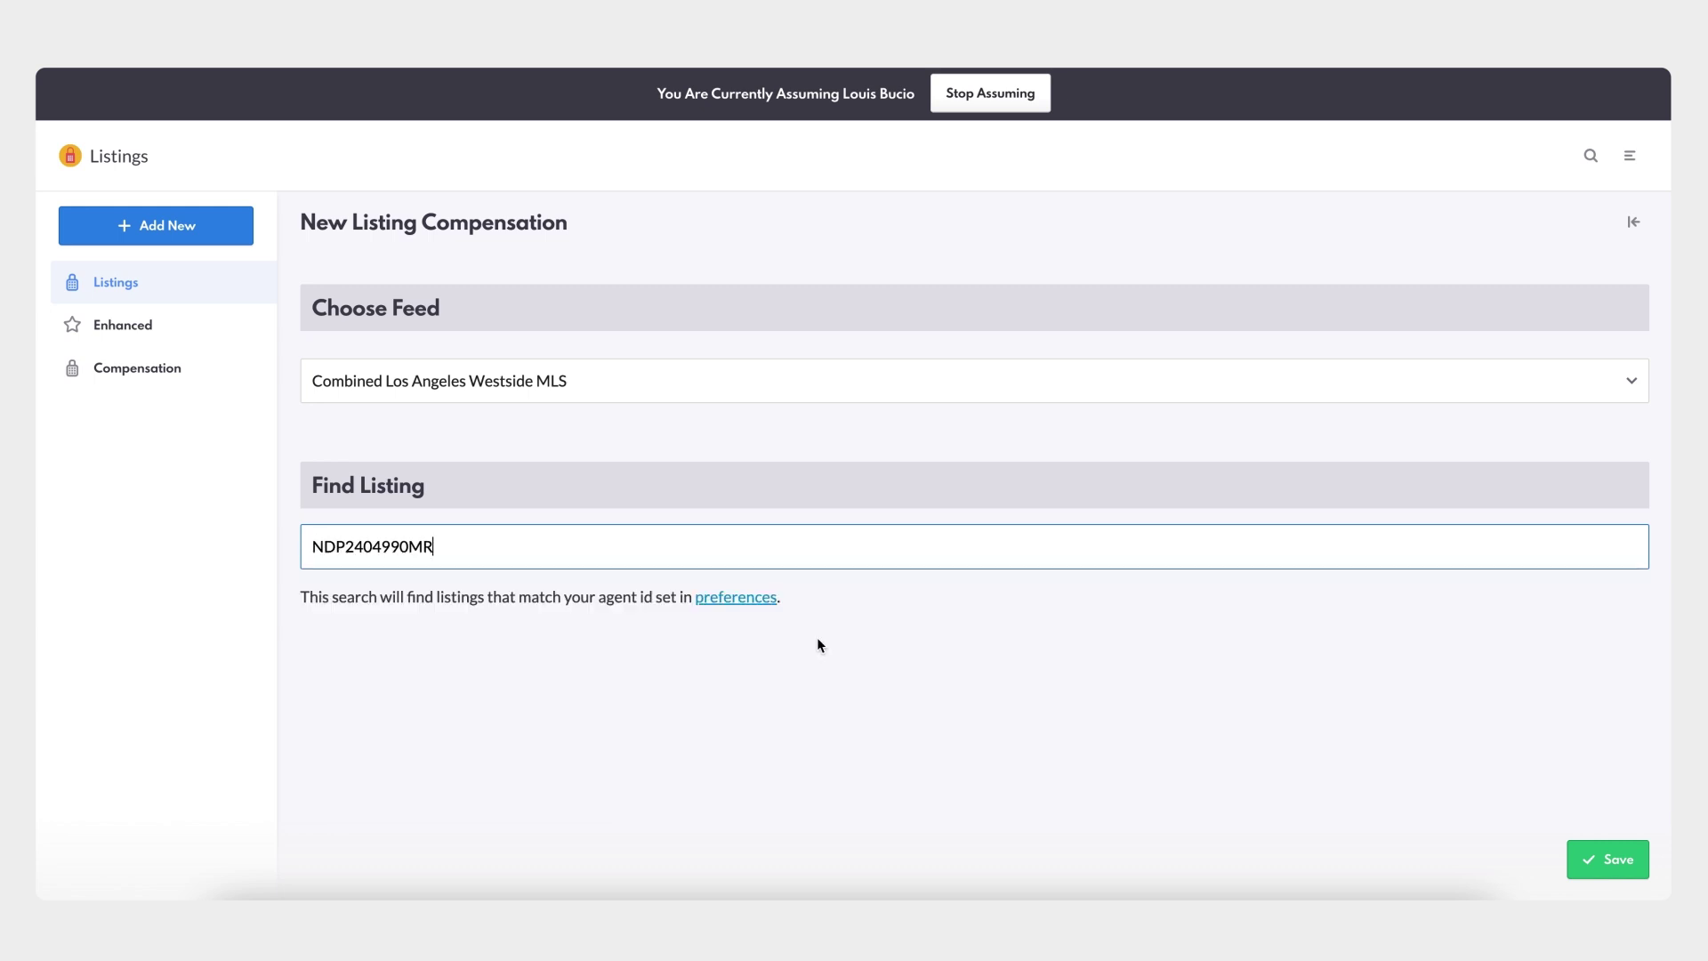
click(1603, 858)
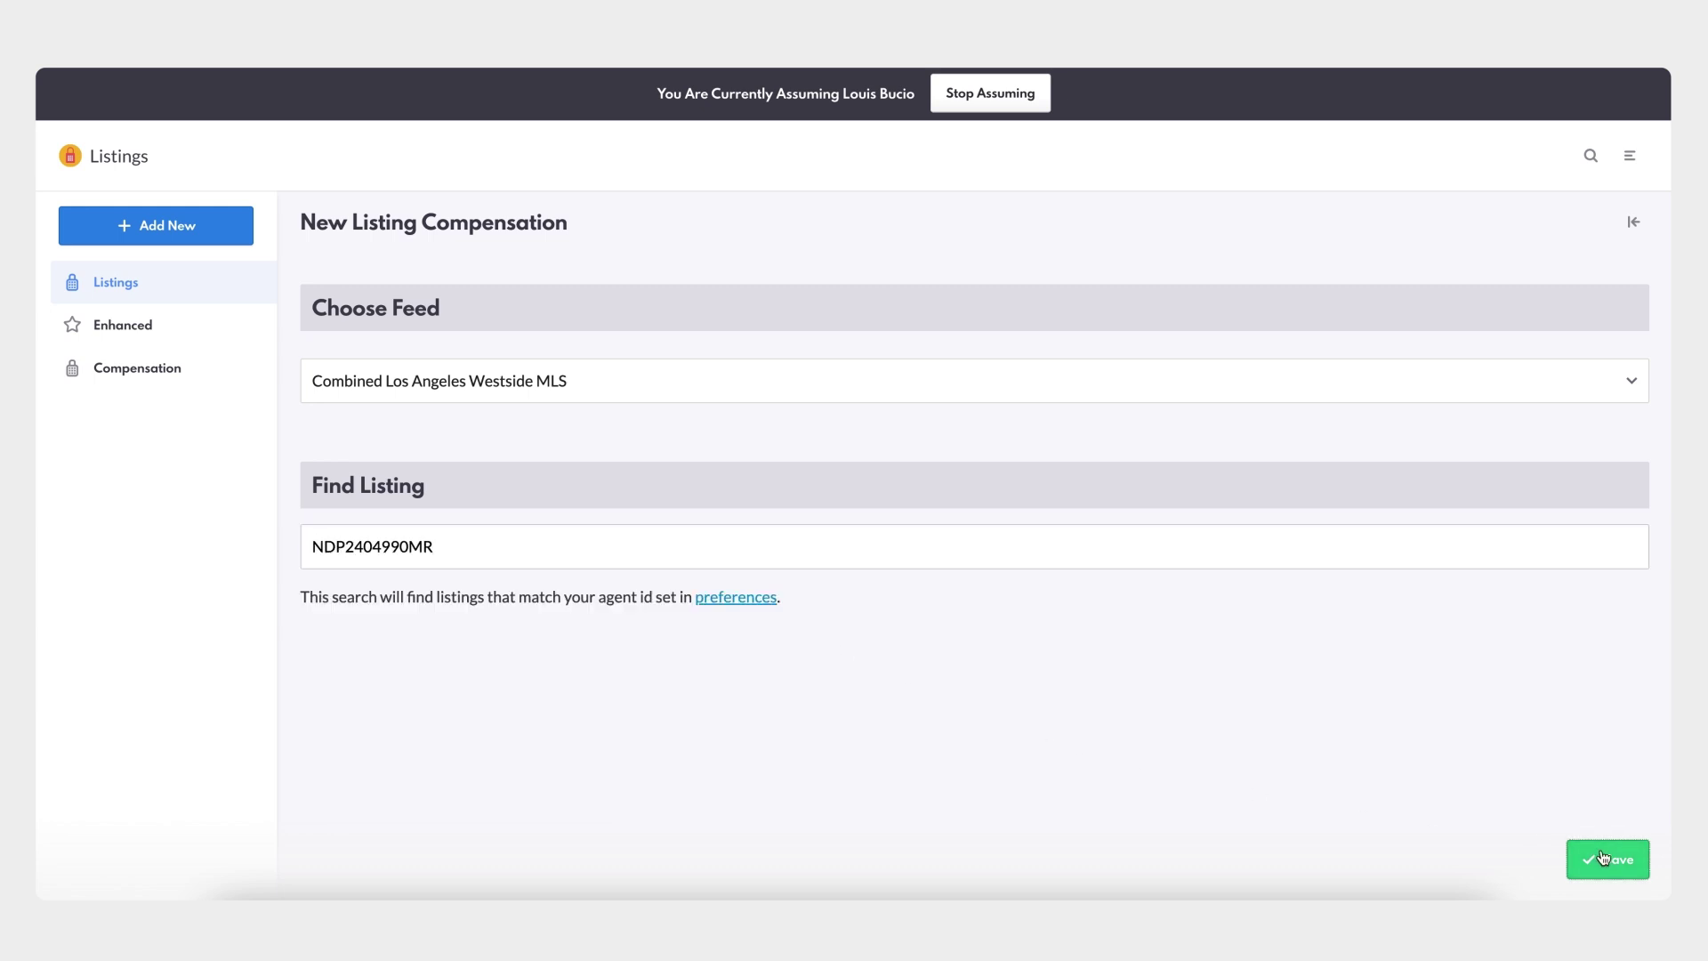
Enter a 3% compensation amount and save it
click(1148, 532)
text(3%)
click(1249, 663)
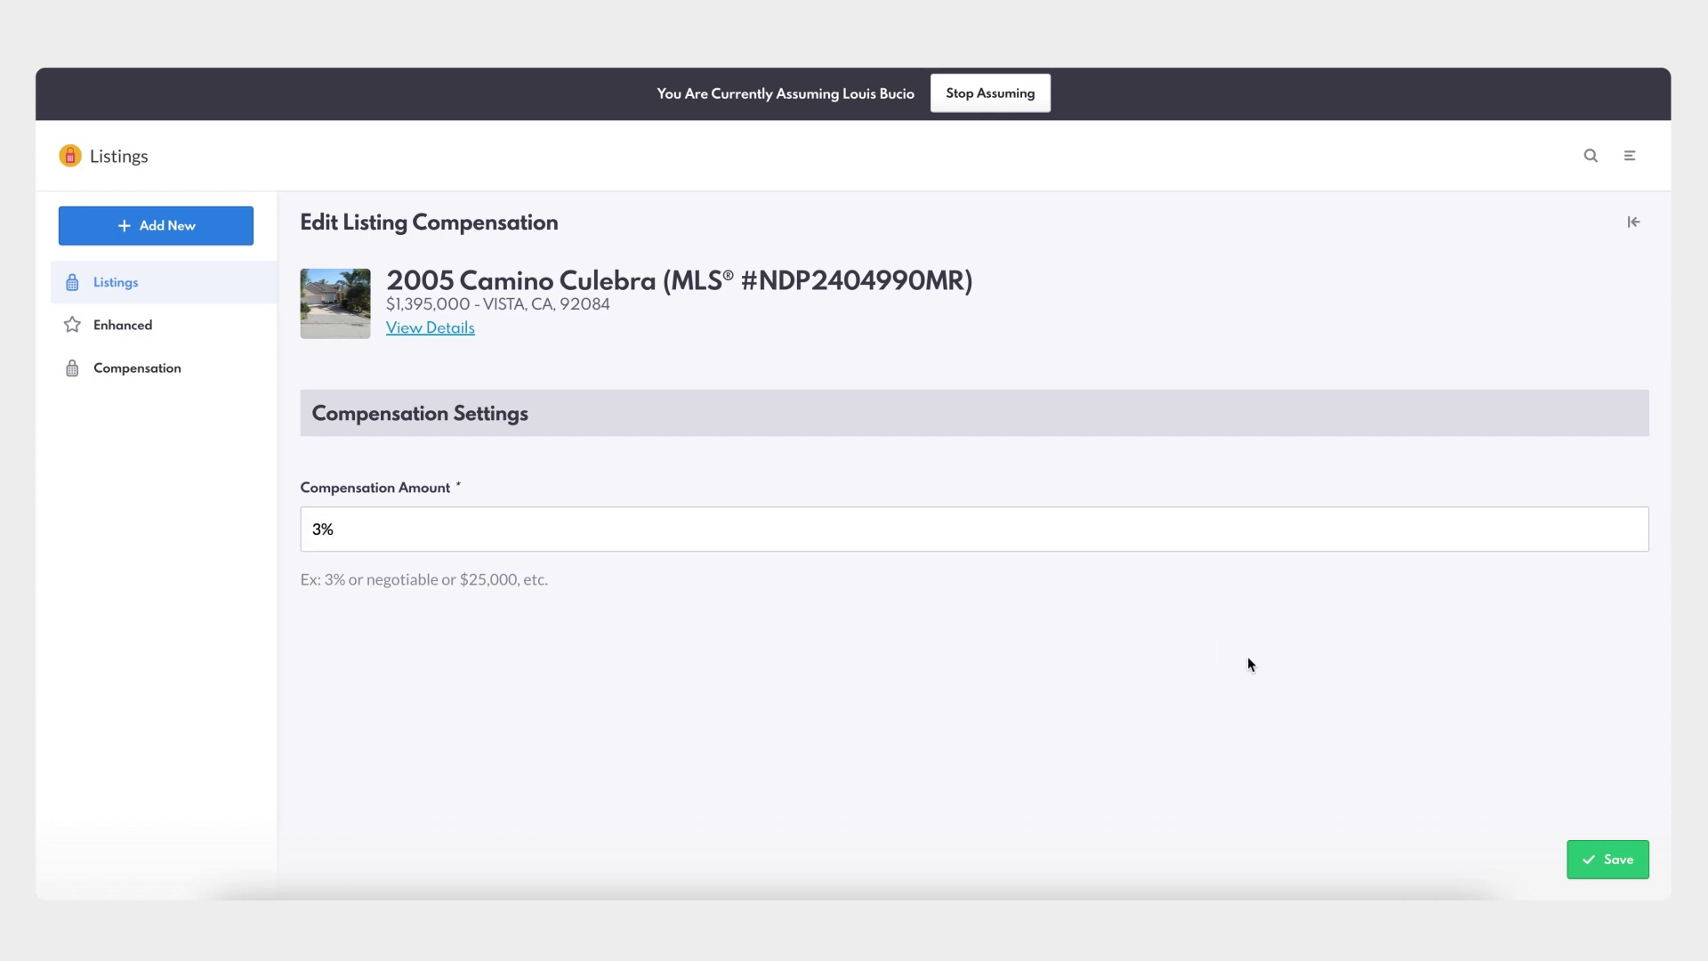
click(1588, 867)
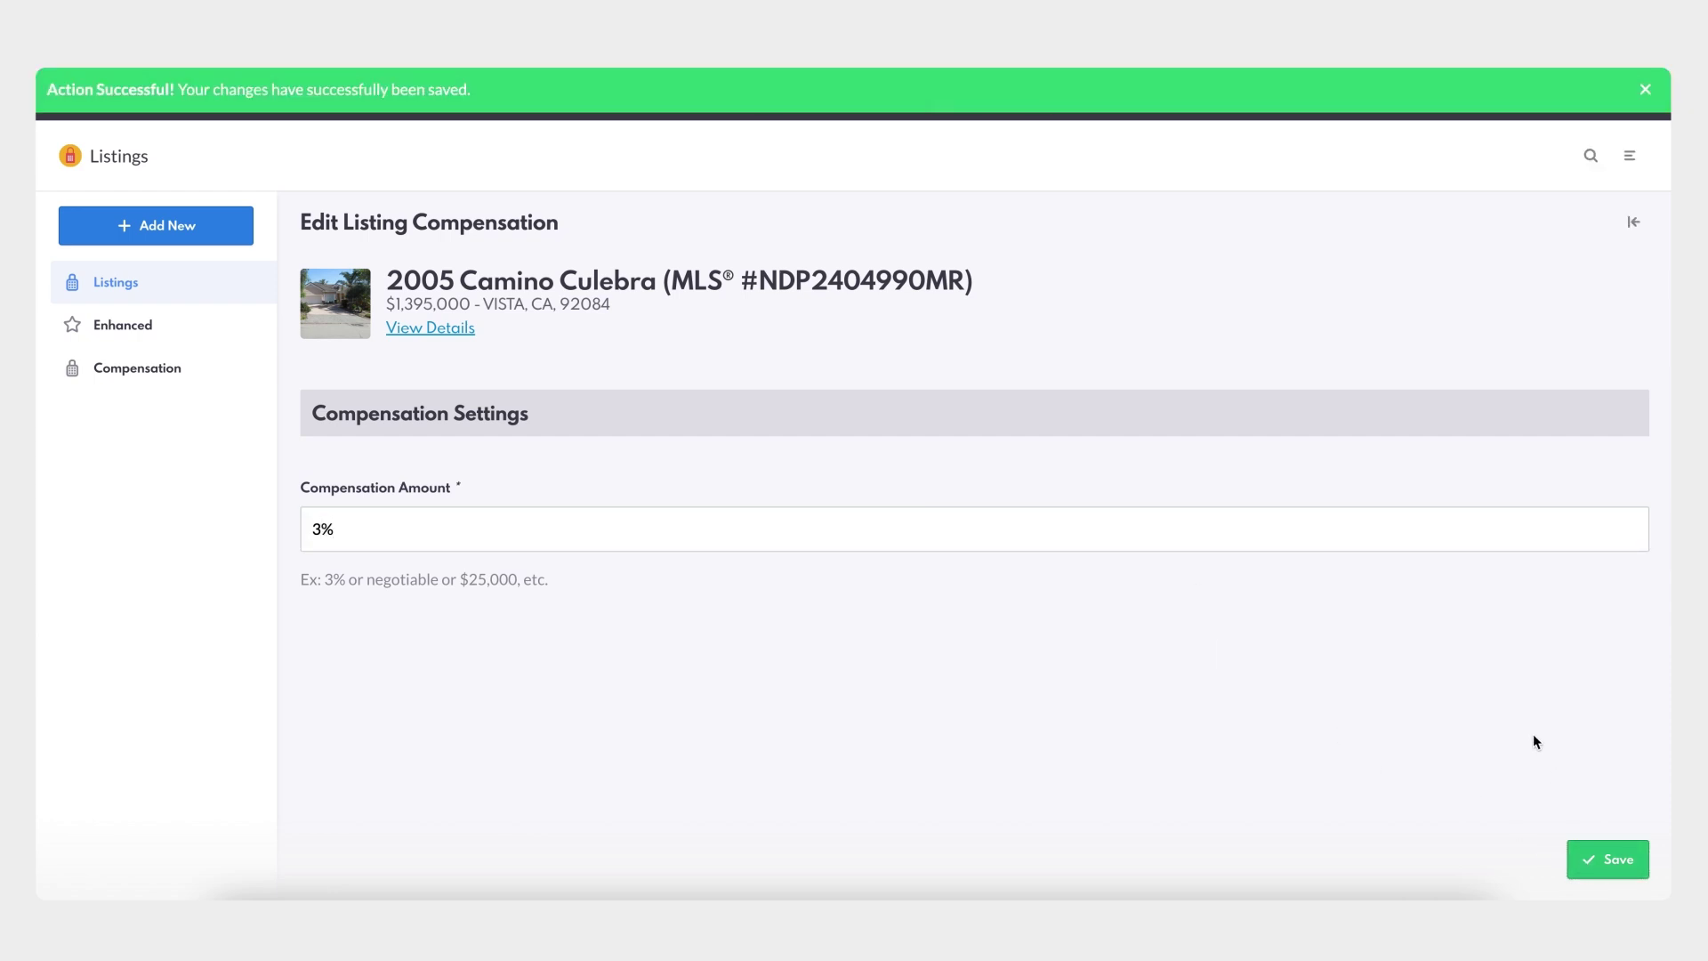